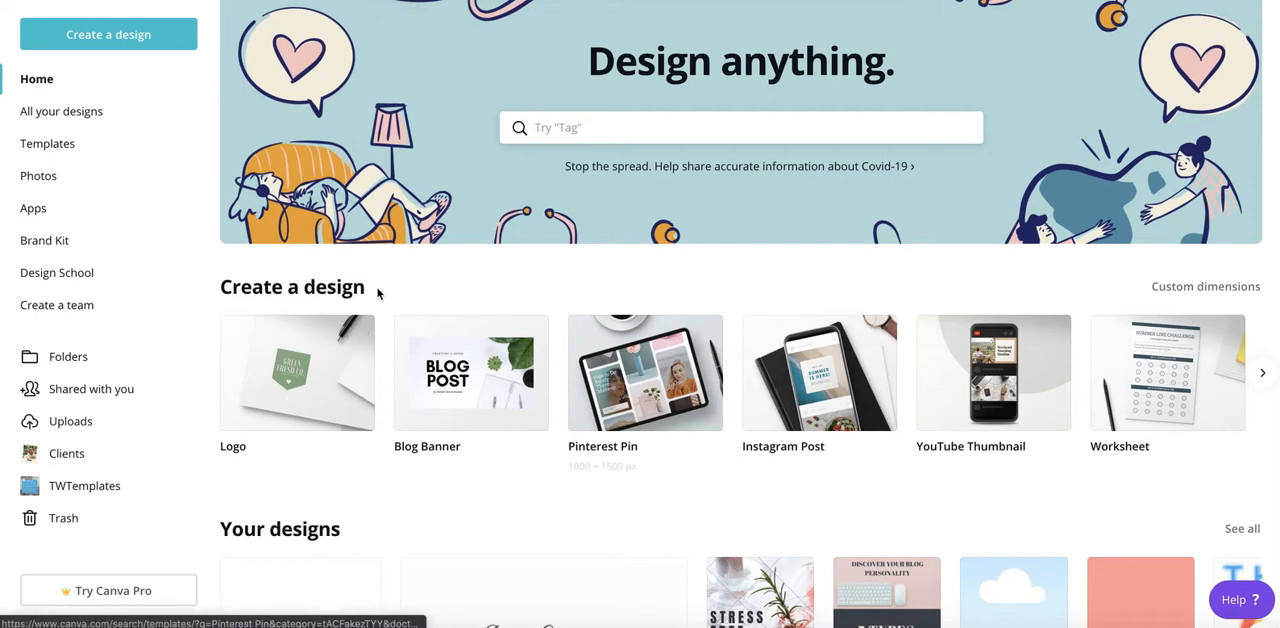
# - Create a new blank Pinterest Pin design
pyautogui.click(96, 36)
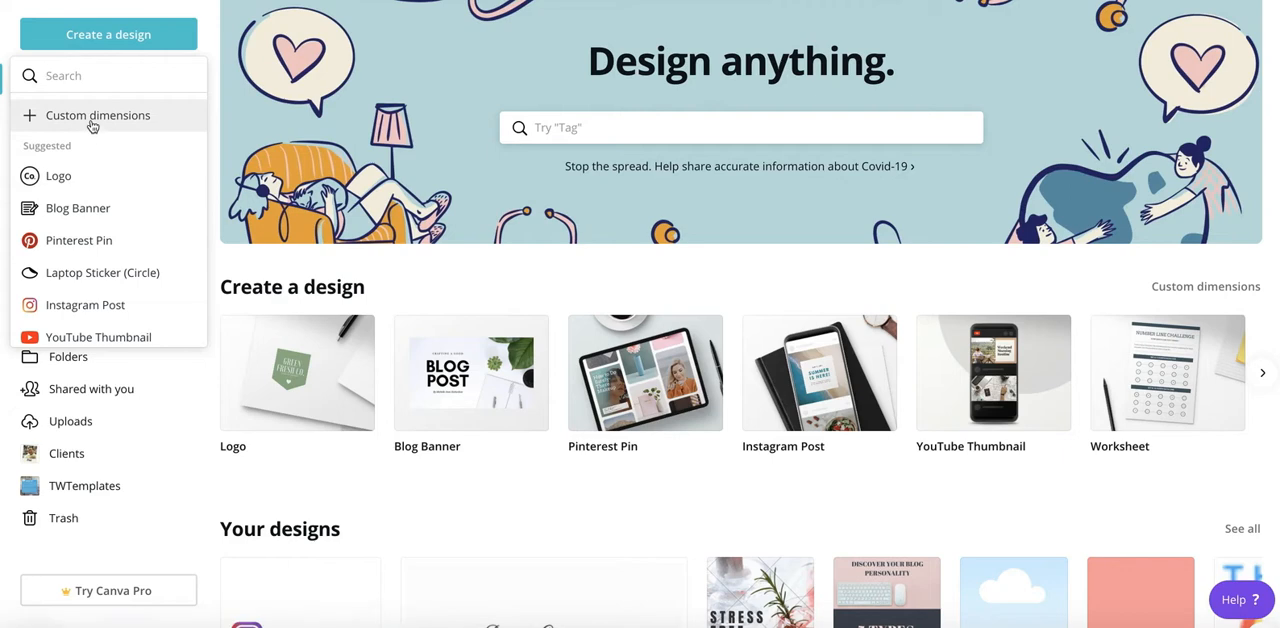
pyautogui.click(85, 248)
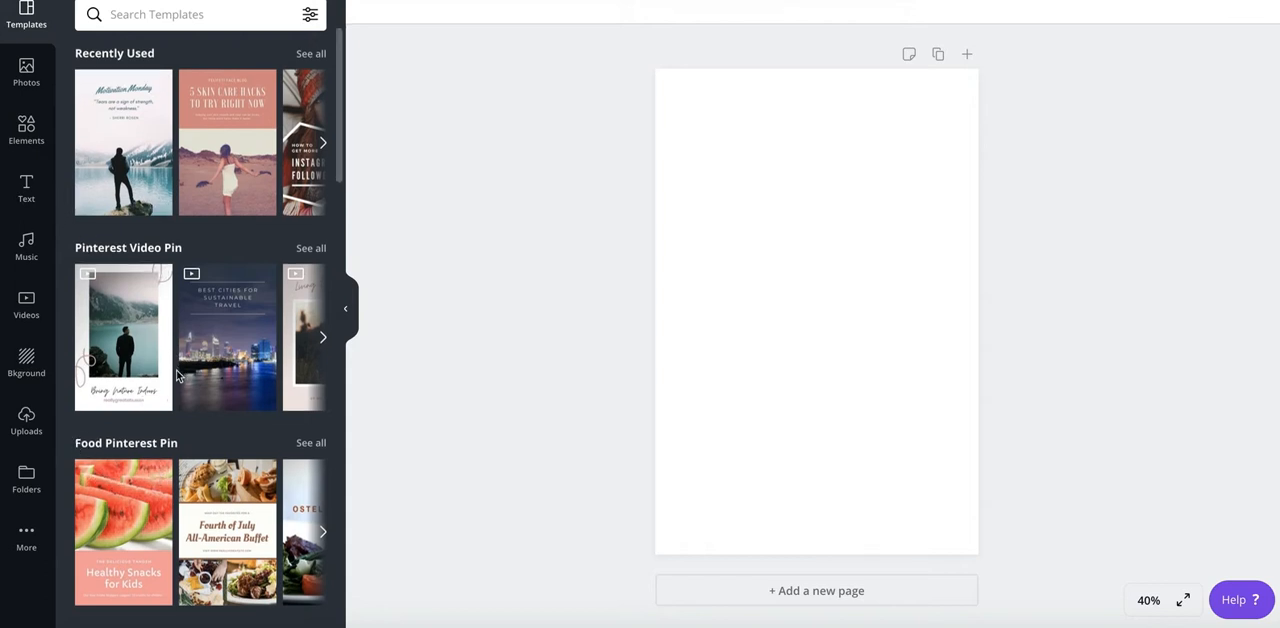
# - Browse the Pinterest Pin template categories and search the templates for "soccer"
pyautogui.scroll(-2, 177, 374)
pyautogui.scroll(-1, 177, 374)
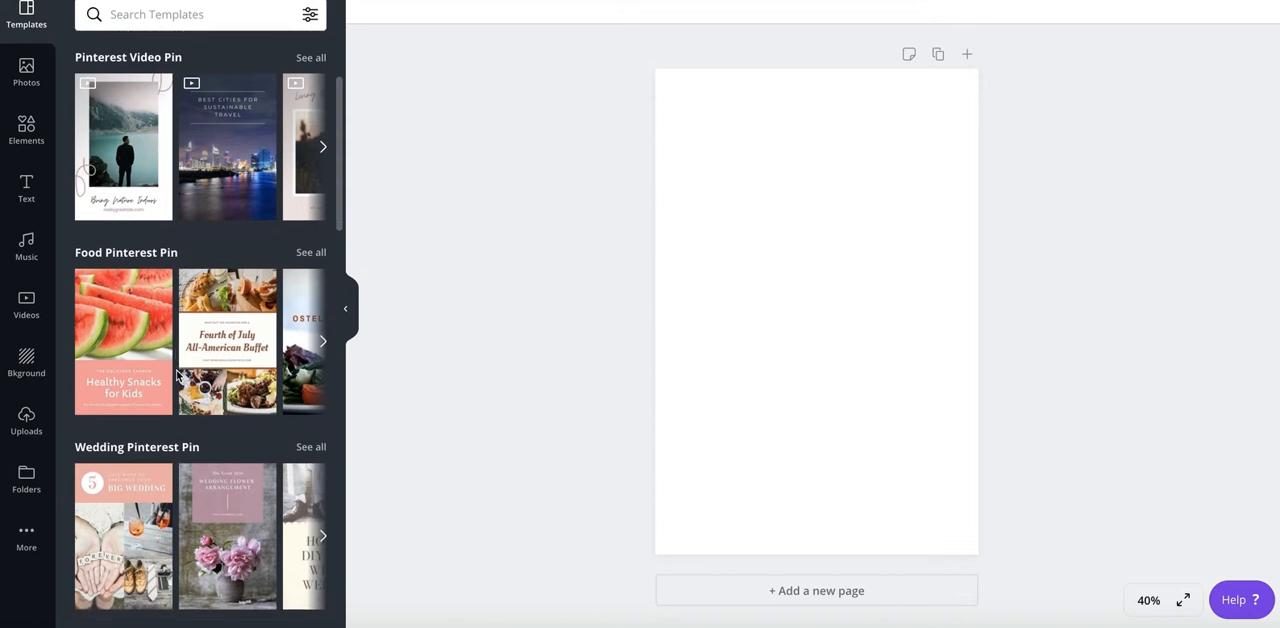
pyautogui.scroll(3, 177, 374)
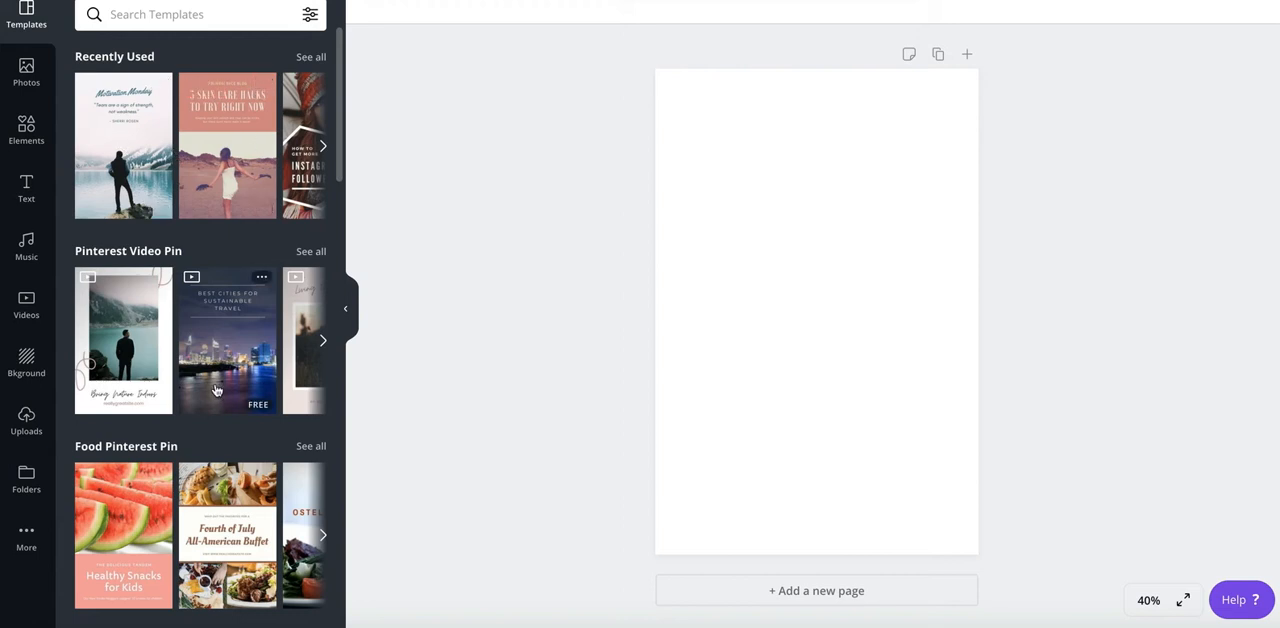
pyautogui.scroll(-1, 236, 390)
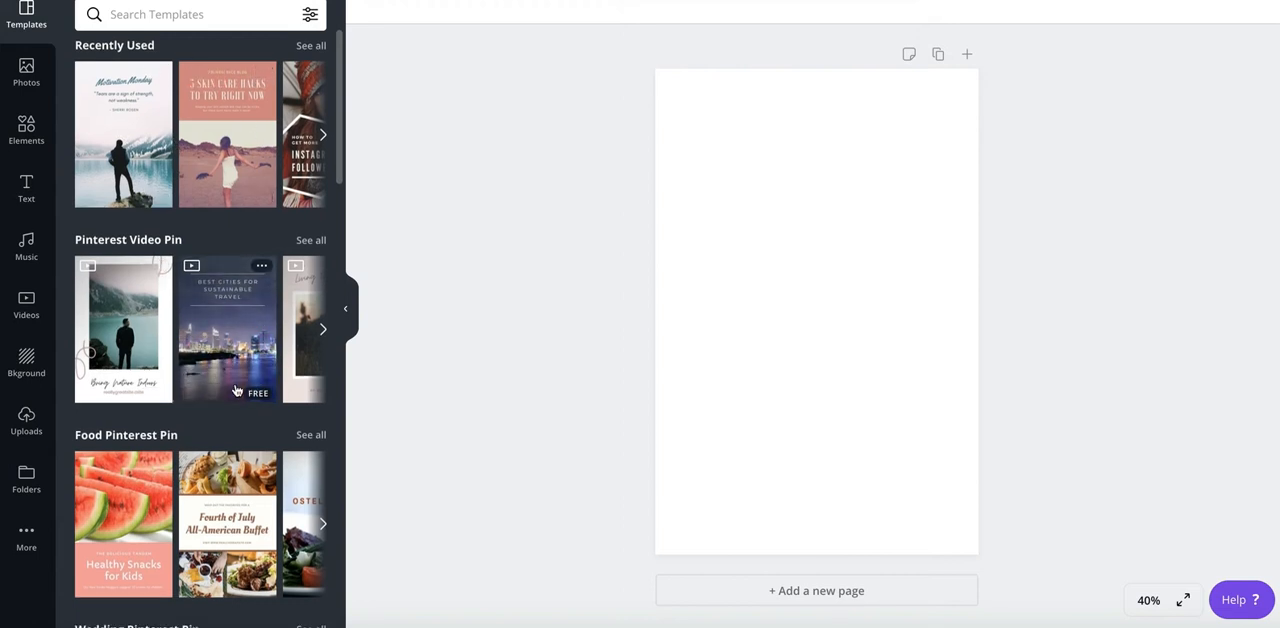
pyautogui.scroll(-3, 236, 390)
pyautogui.scroll(-3, 220, 388)
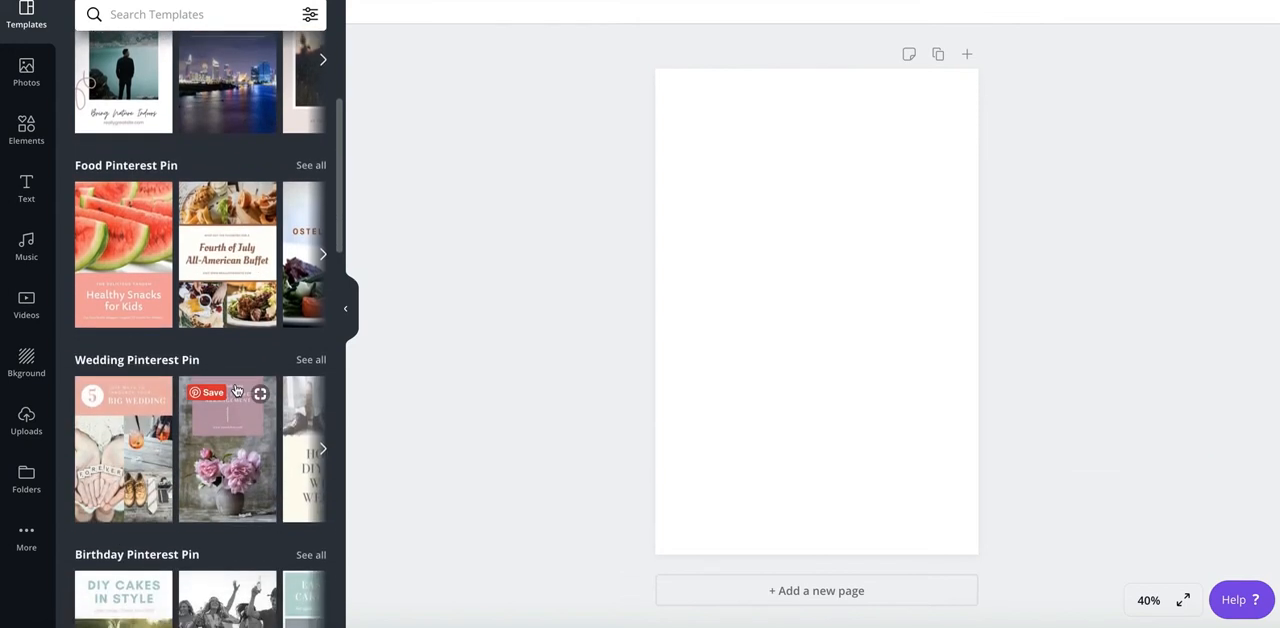
pyautogui.scroll(-3, 190, 396)
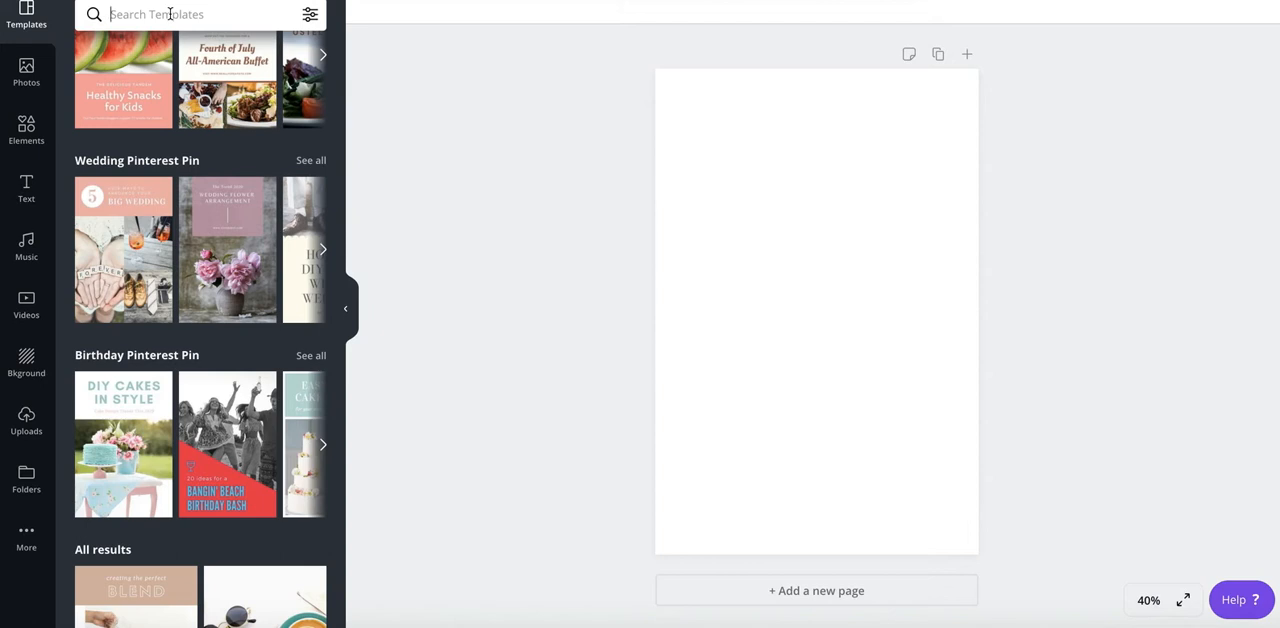
pyautogui.click(170, 14)
pyautogui.write('soccer')
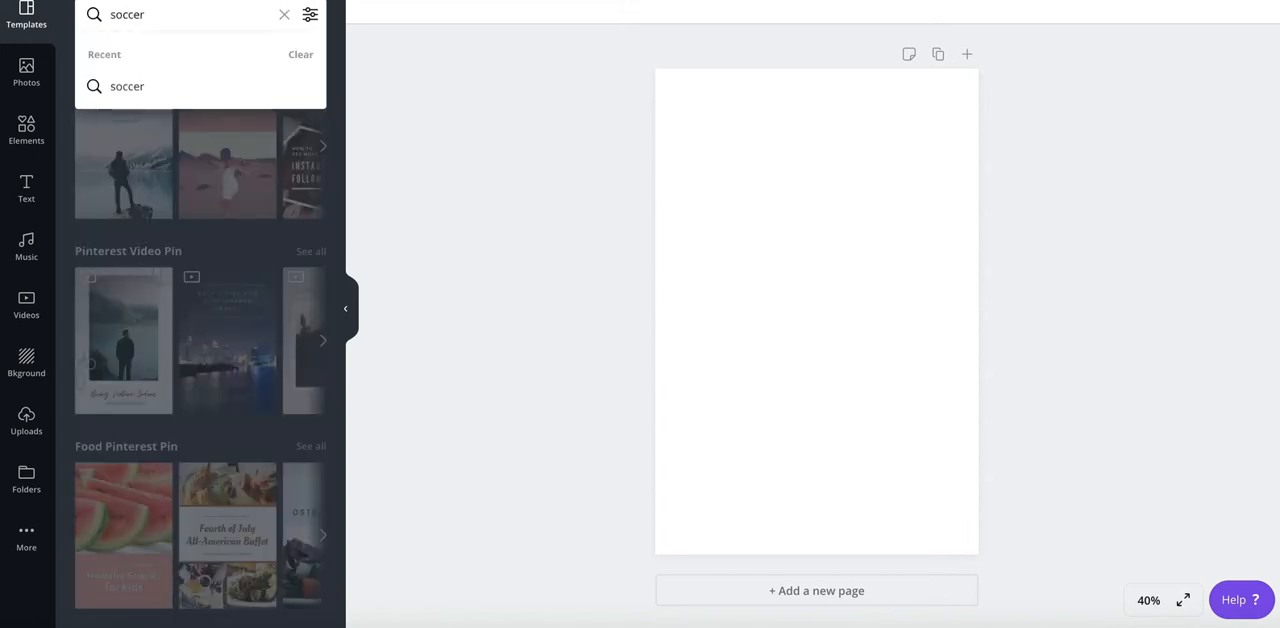
pyautogui.press('Return')
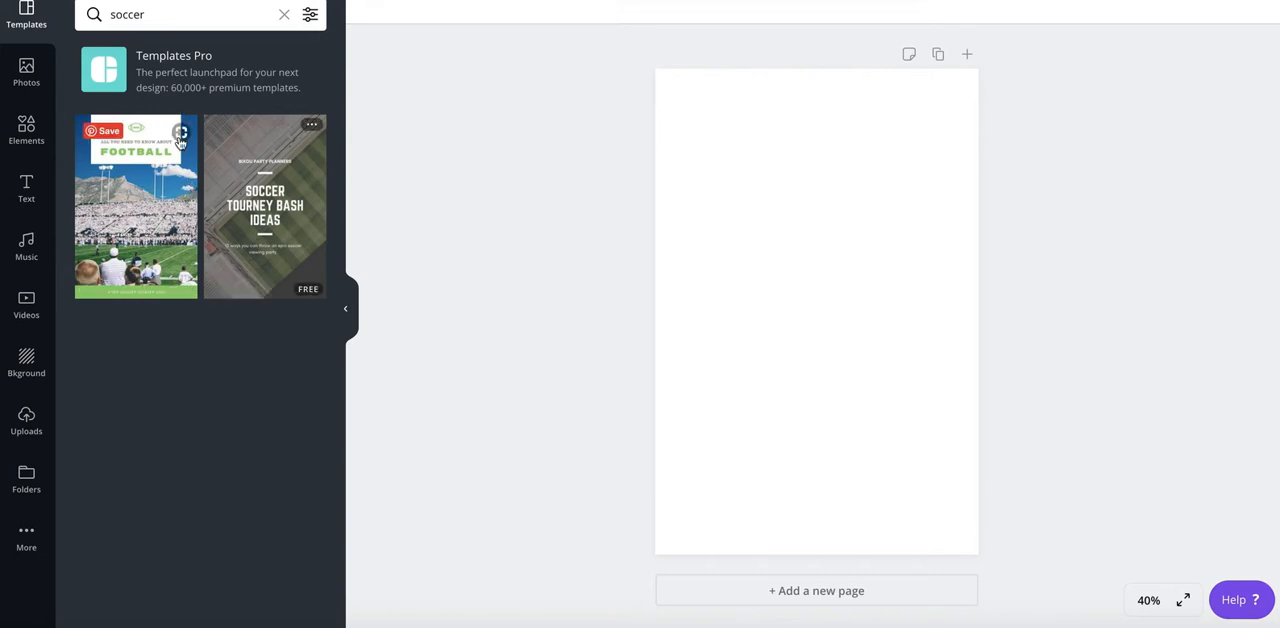
# - Apply the Rustic Furniture template from the recently used templates to the blank pin
pyautogui.click(168, 27)
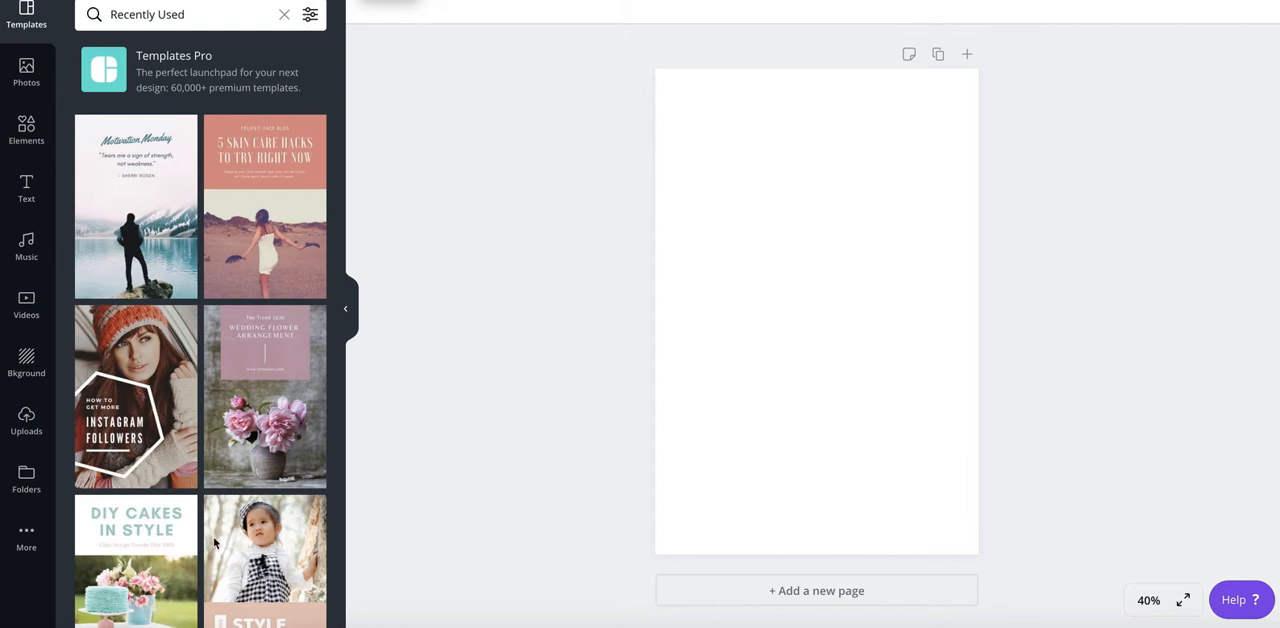
pyautogui.scroll(-3, 219, 545)
pyautogui.scroll(-6, 219, 545)
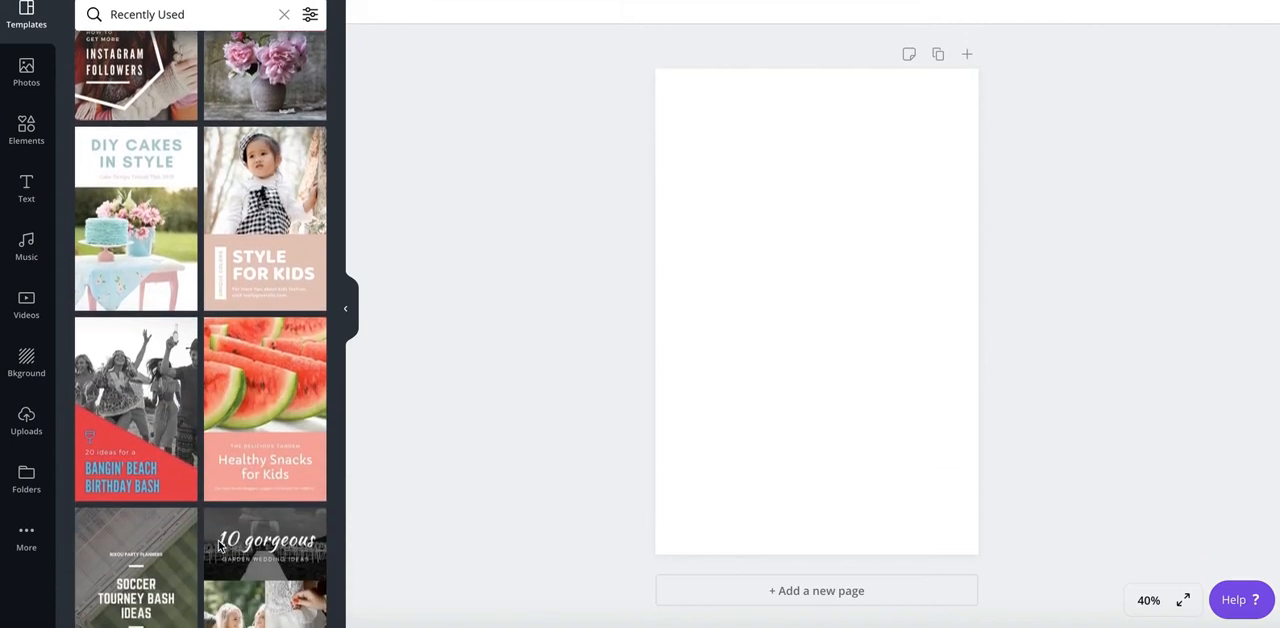
pyautogui.scroll(-9, 219, 545)
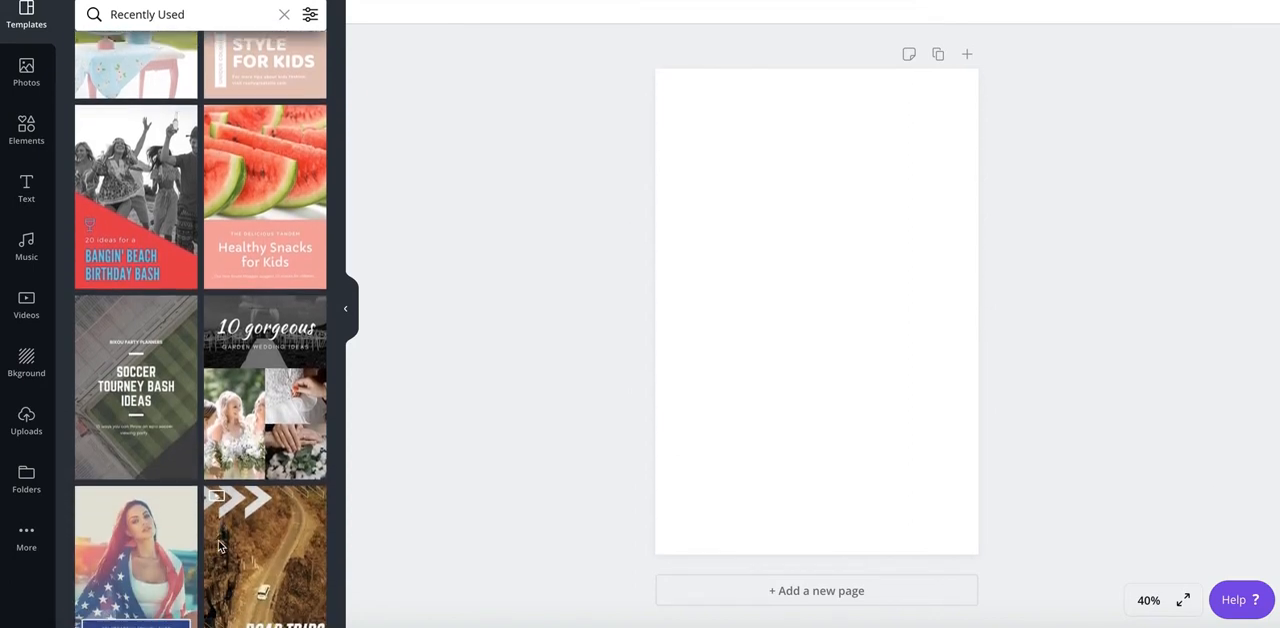
pyautogui.scroll(-8, 219, 545)
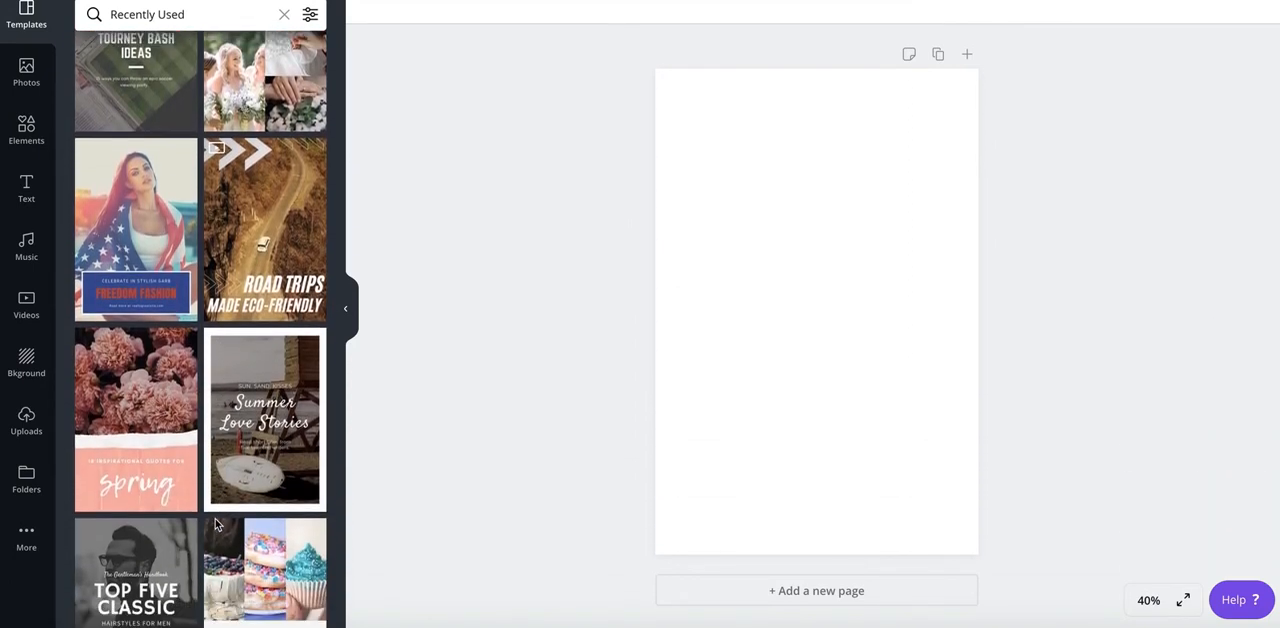
pyautogui.scroll(-18, 215, 523)
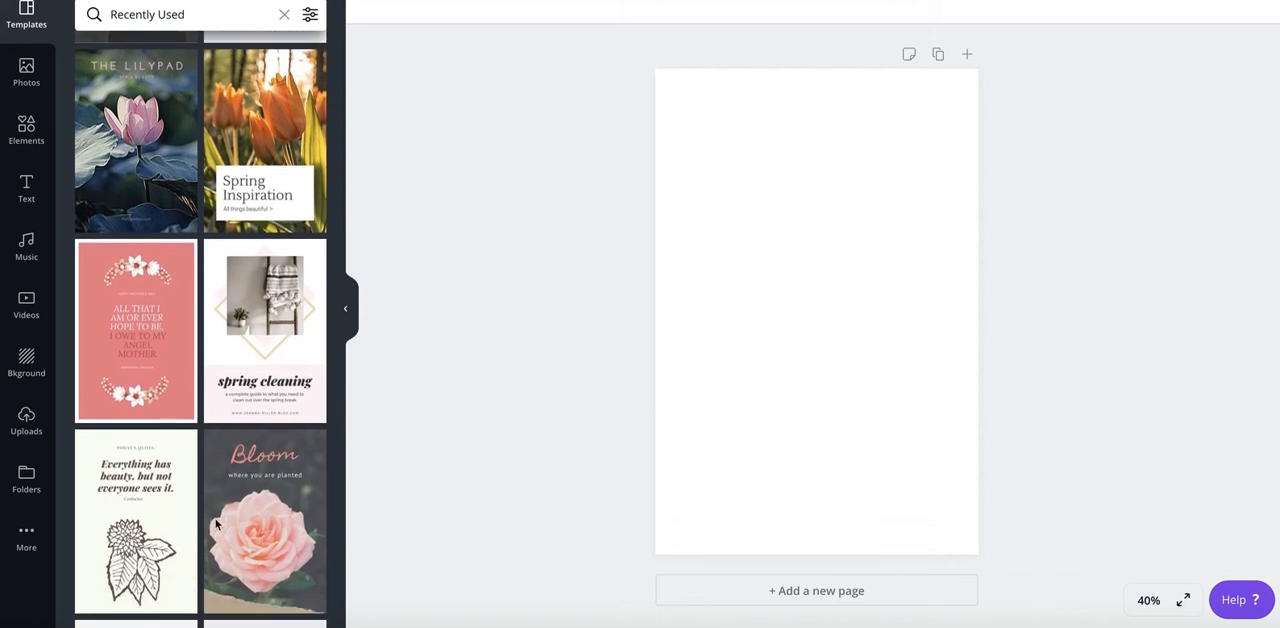
pyautogui.scroll(-4, 215, 523)
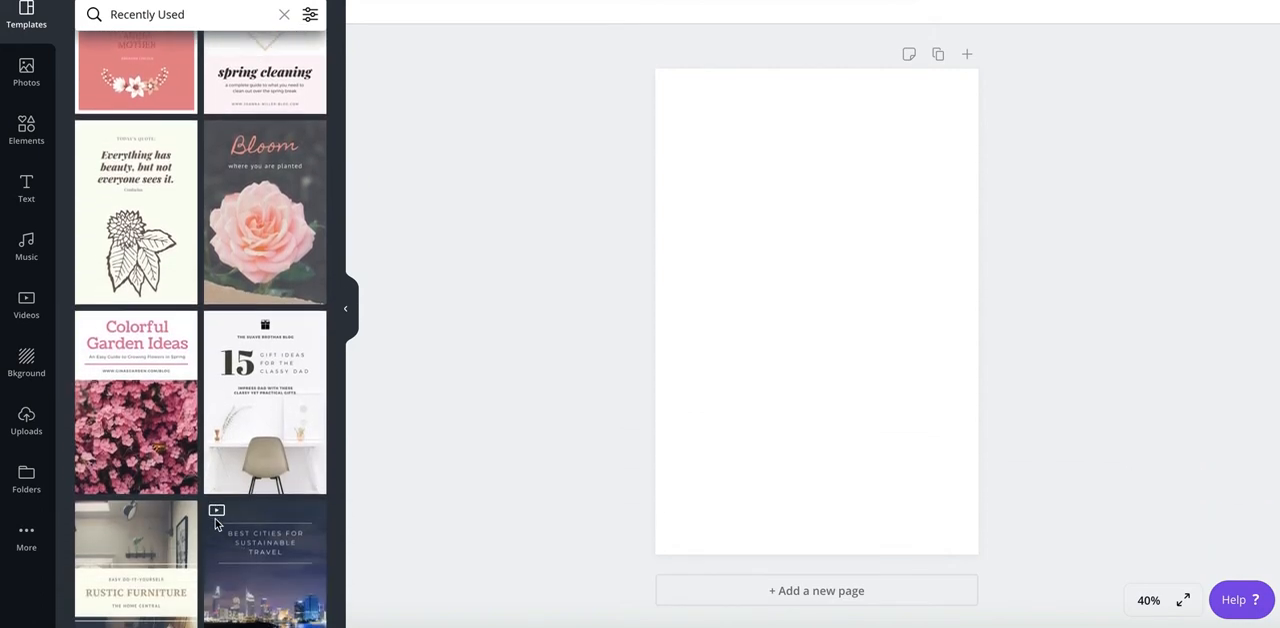
pyautogui.scroll(-3, 215, 518)
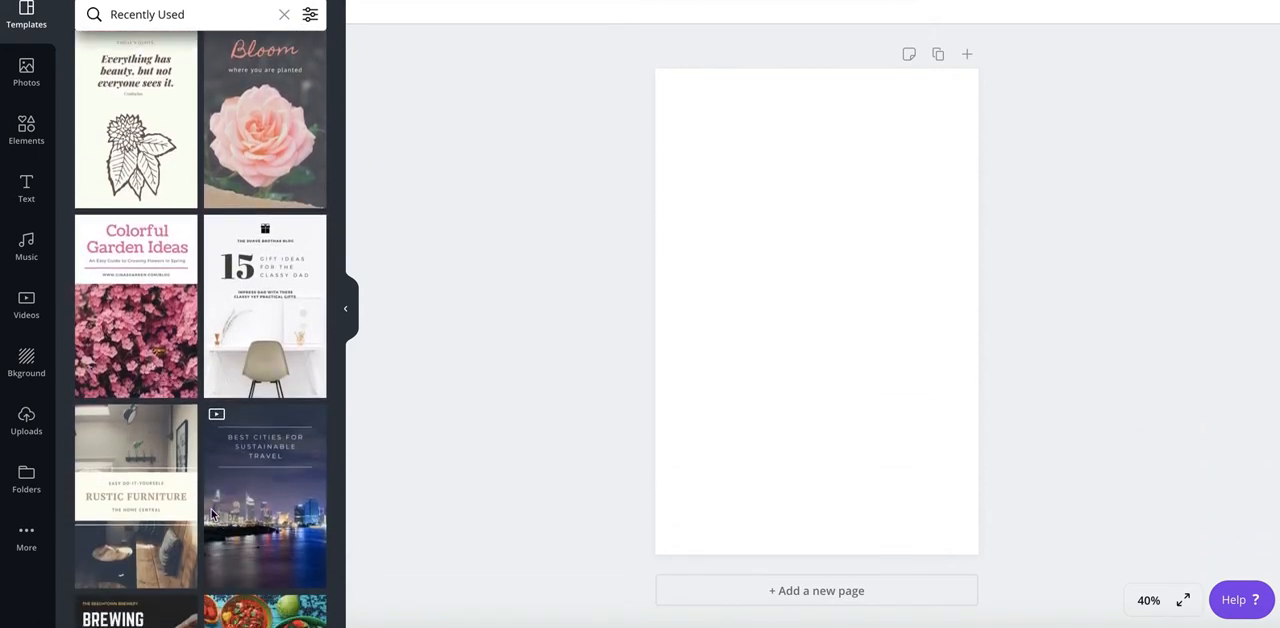
pyautogui.click(143, 466)
pyautogui.click(770, 506)
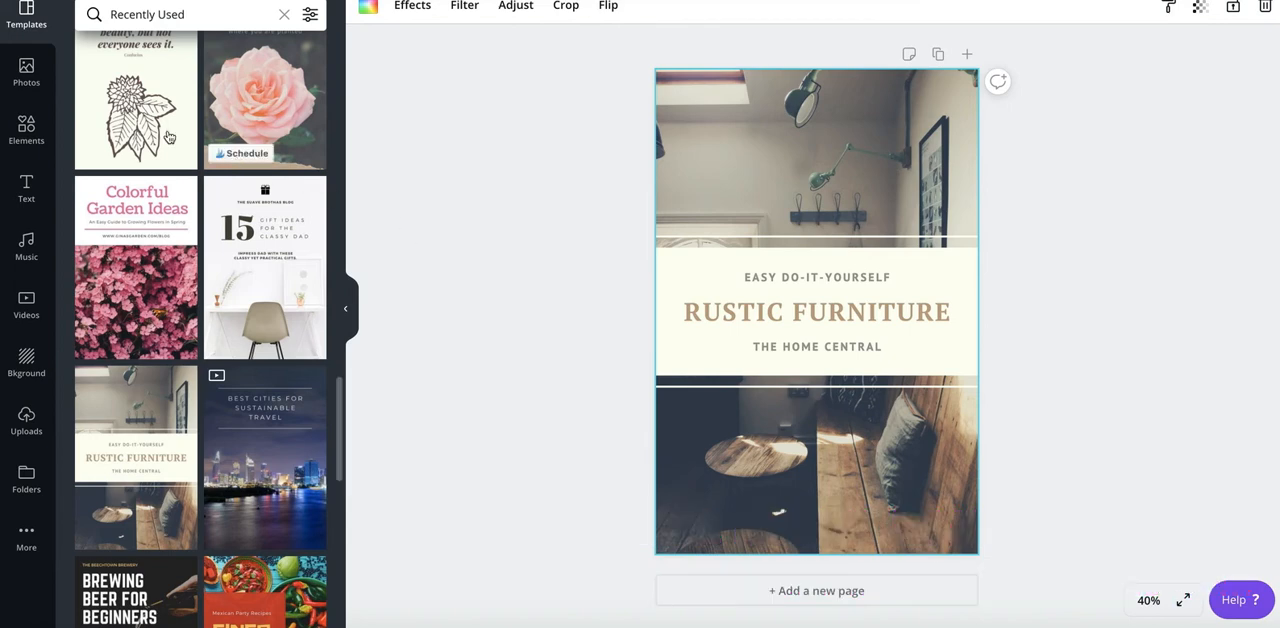
# - Search the photo library for "computer" and add the free photo of a woman in a floral top typing on a laptop
pyautogui.click(34, 70)
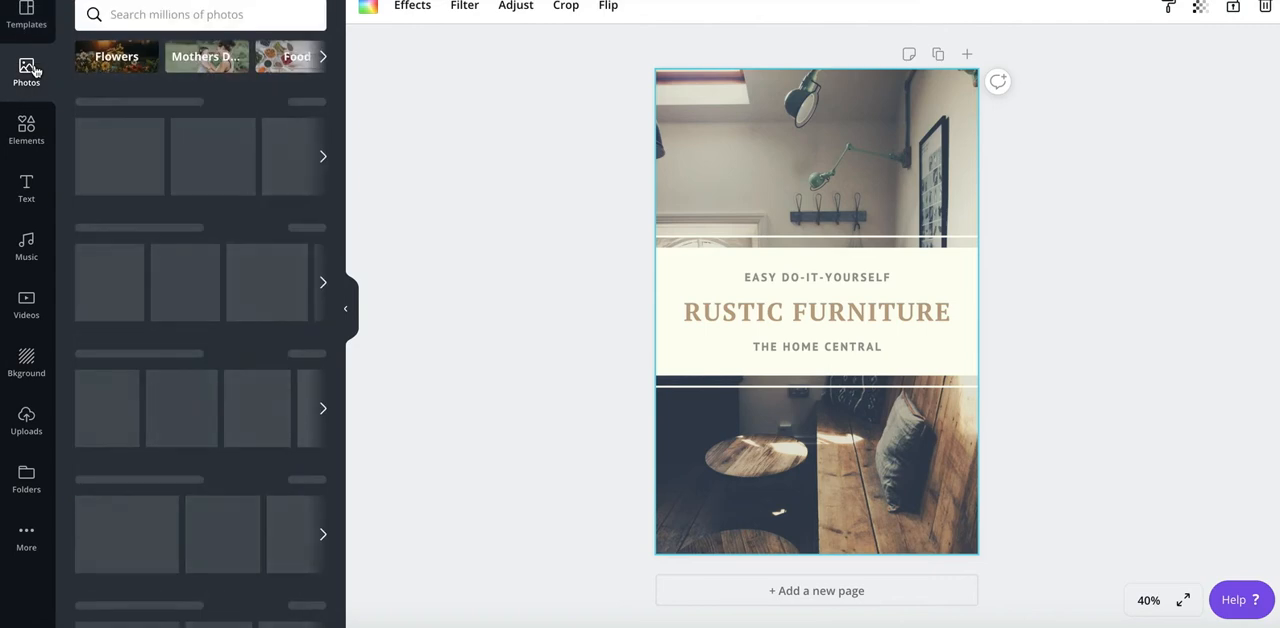
pyautogui.click(180, 16)
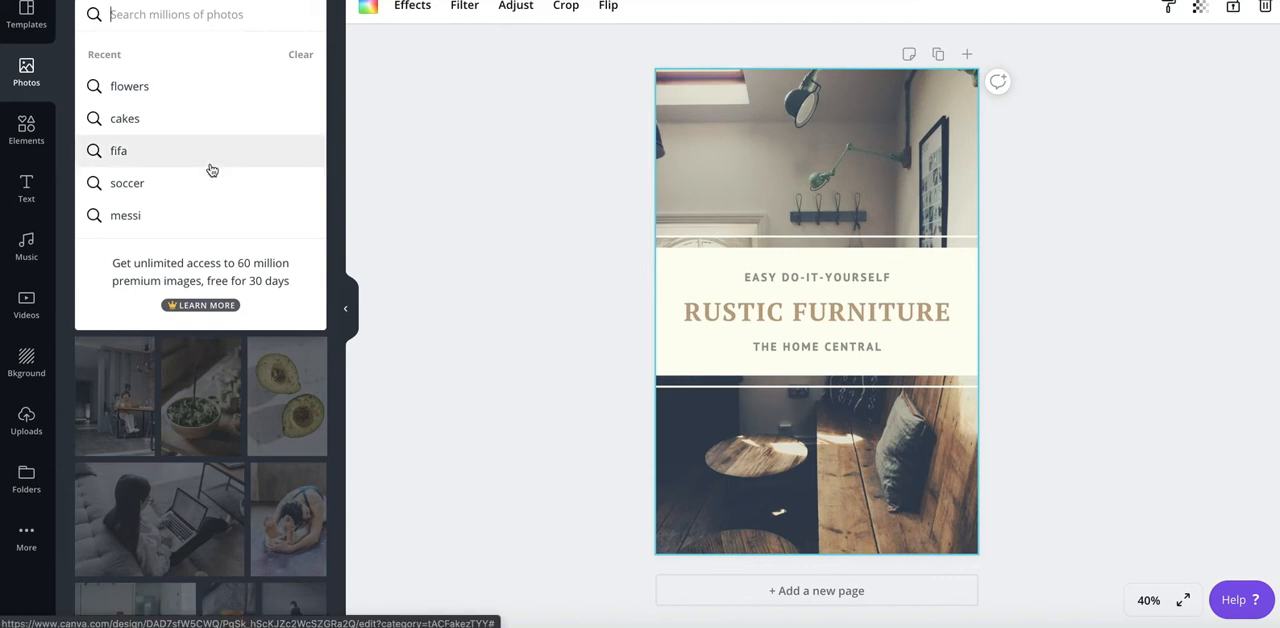
pyautogui.write('computer')
pyautogui.press('Return')
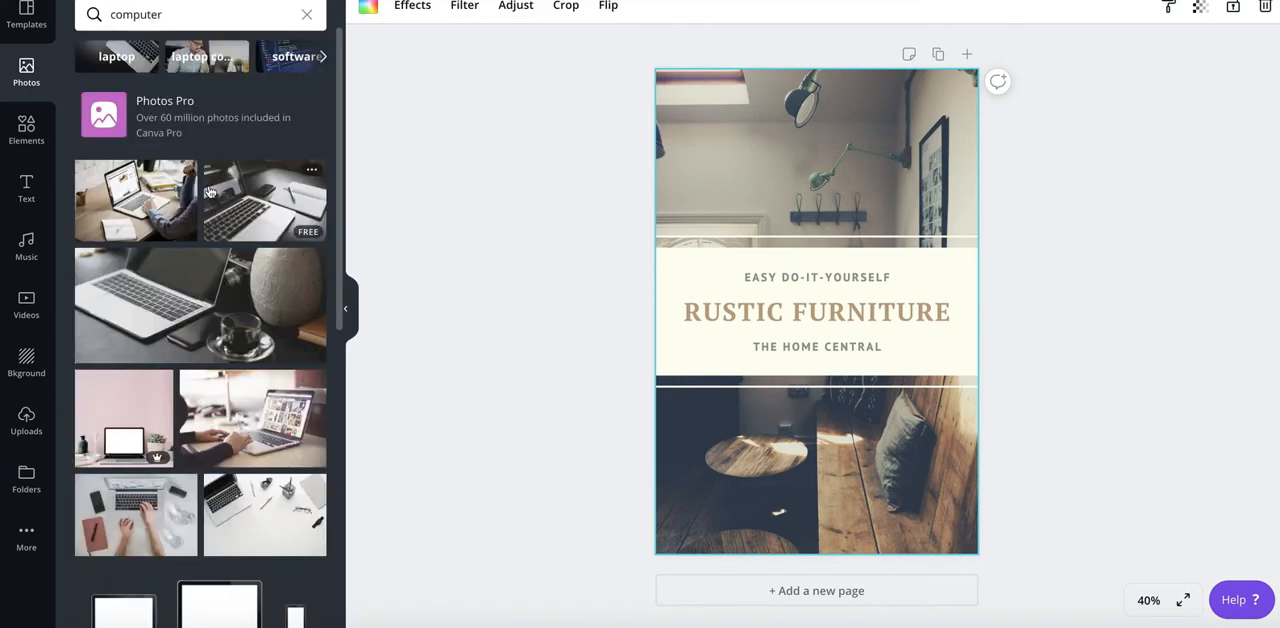
pyautogui.scroll(-1, 183, 409)
pyautogui.scroll(-4, 183, 409)
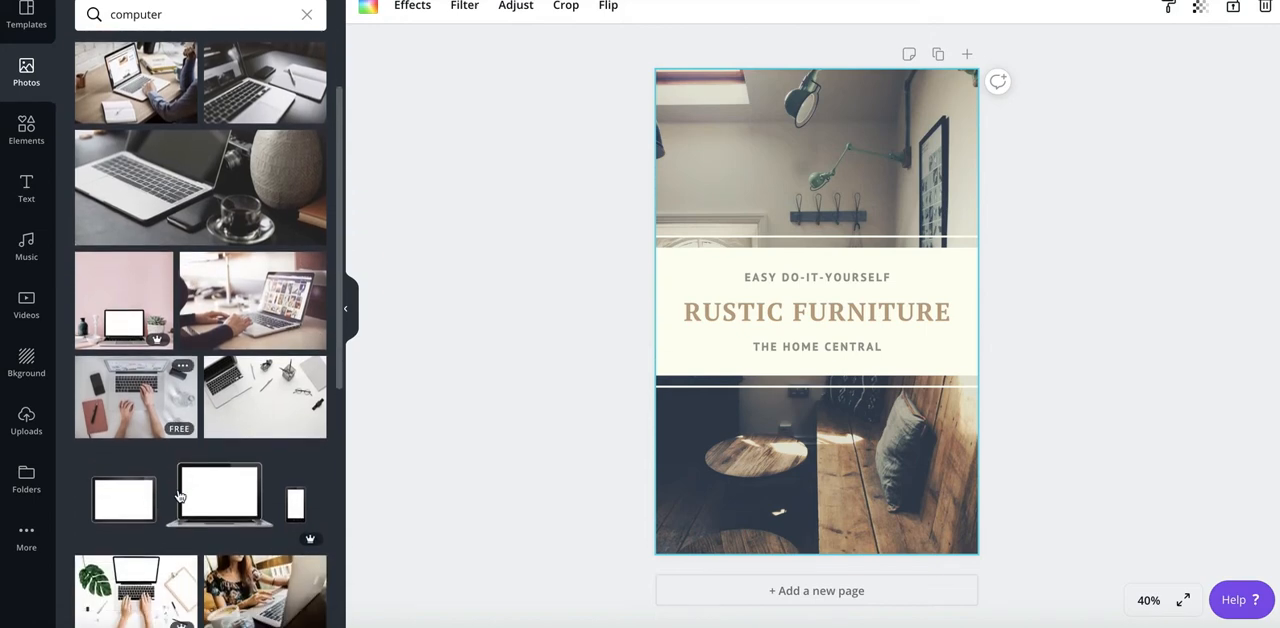
pyautogui.scroll(1, 224, 383)
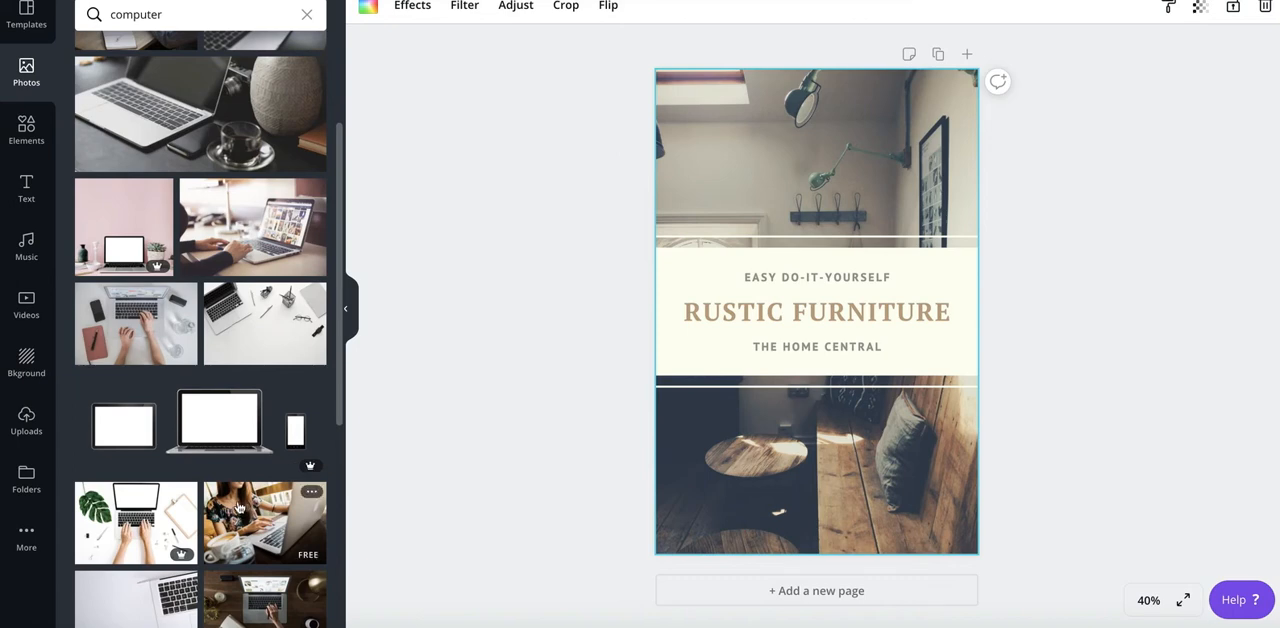
pyautogui.click(238, 510)
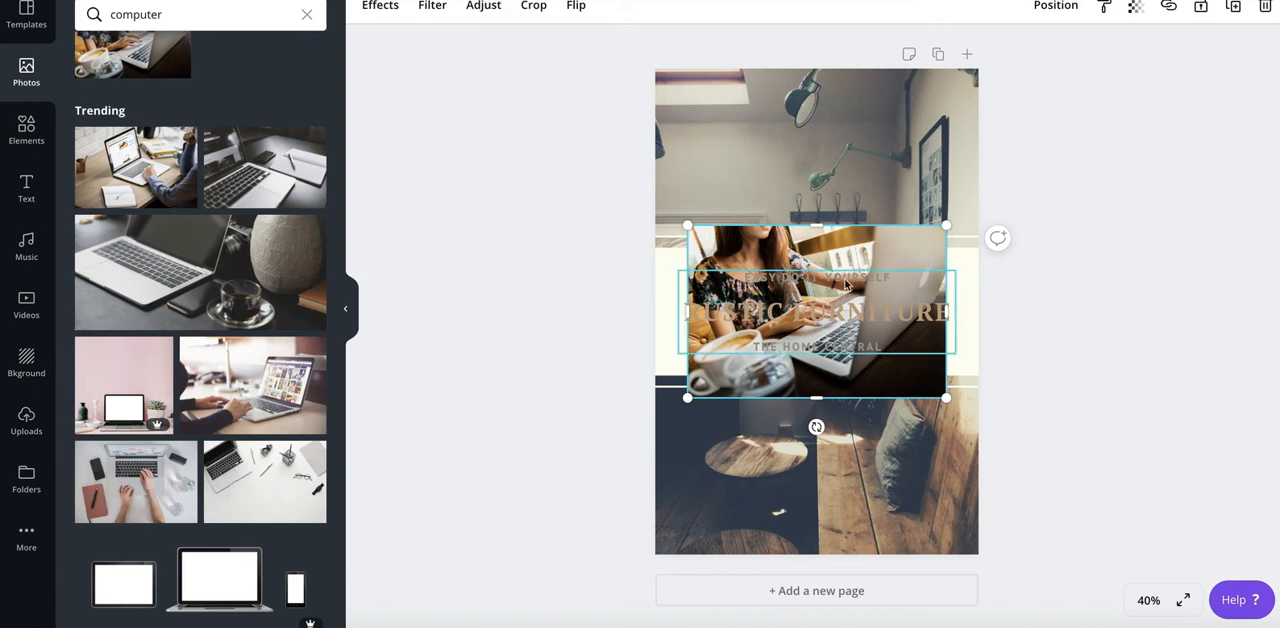
# - Move the cream band and the heading text group up to the top of the pin
pyautogui.click(671, 285)
pyautogui.moveTo(671, 287); pyautogui.dragTo(674, 119)
pyautogui.moveTo(825, 326); pyautogui.dragTo(835, 163)
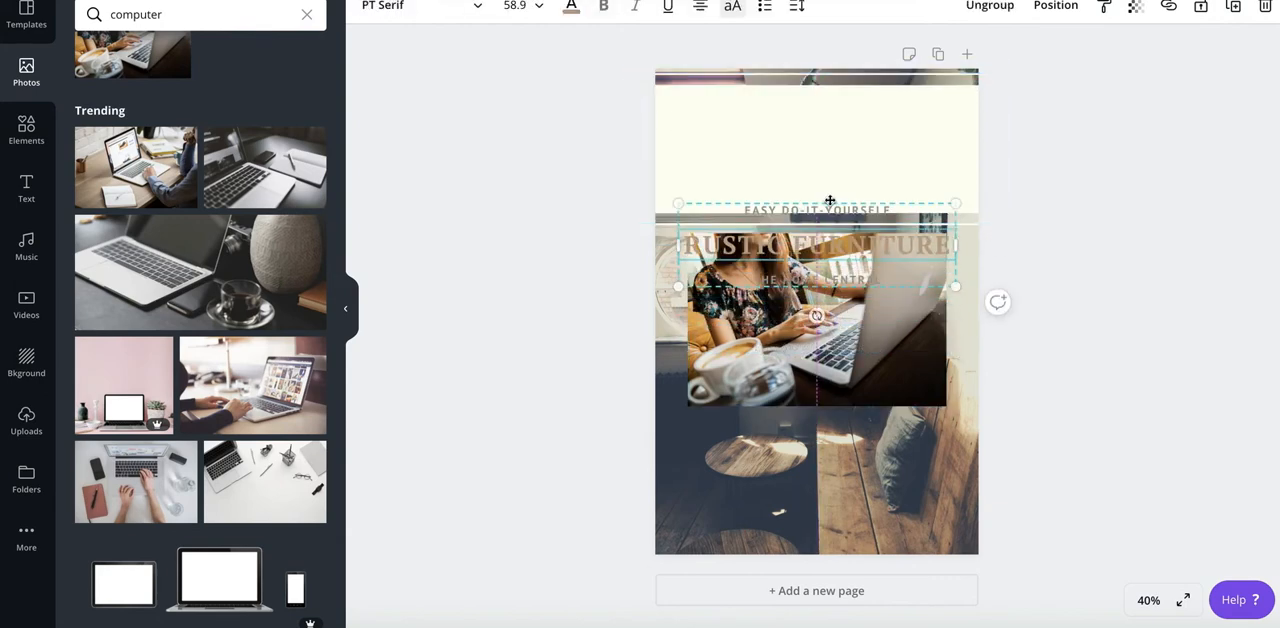
# - Enlarge the laptop photo so it spans the pin's full width and reaches its bottom edge
pyautogui.click(826, 352)
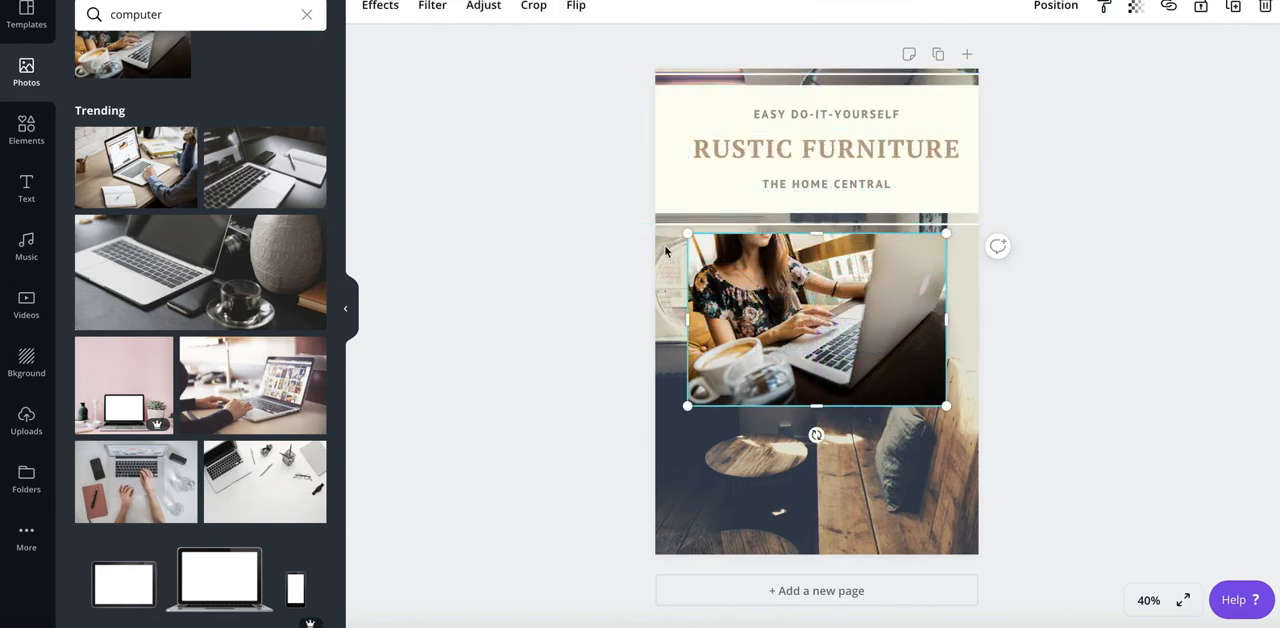
pyautogui.moveTo(689, 232); pyautogui.dragTo(633, 139)
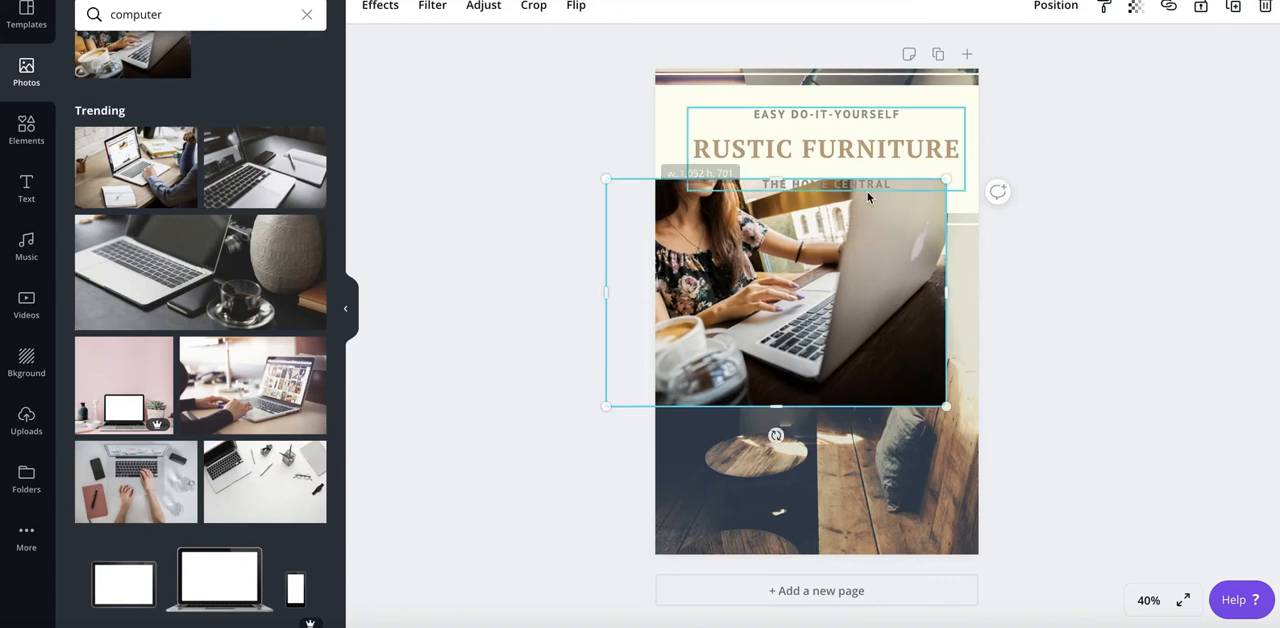
pyautogui.moveTo(947, 292); pyautogui.dragTo(986, 328)
pyautogui.moveTo(797, 406); pyautogui.dragTo(818, 556)
# - Bring the cream band forward so it sits in front of the laptop photo
pyautogui.moveTo(706, 108)
pyautogui.mouseDown()
pyautogui.moveTo(717, 297)
pyautogui.moveTo(700, 229)
pyautogui.moveTo(709, 91)
pyautogui.moveTo(719, 243)
pyautogui.moveTo(700, 124)
pyautogui.mouseUp()
pyautogui.click(1056, 8)
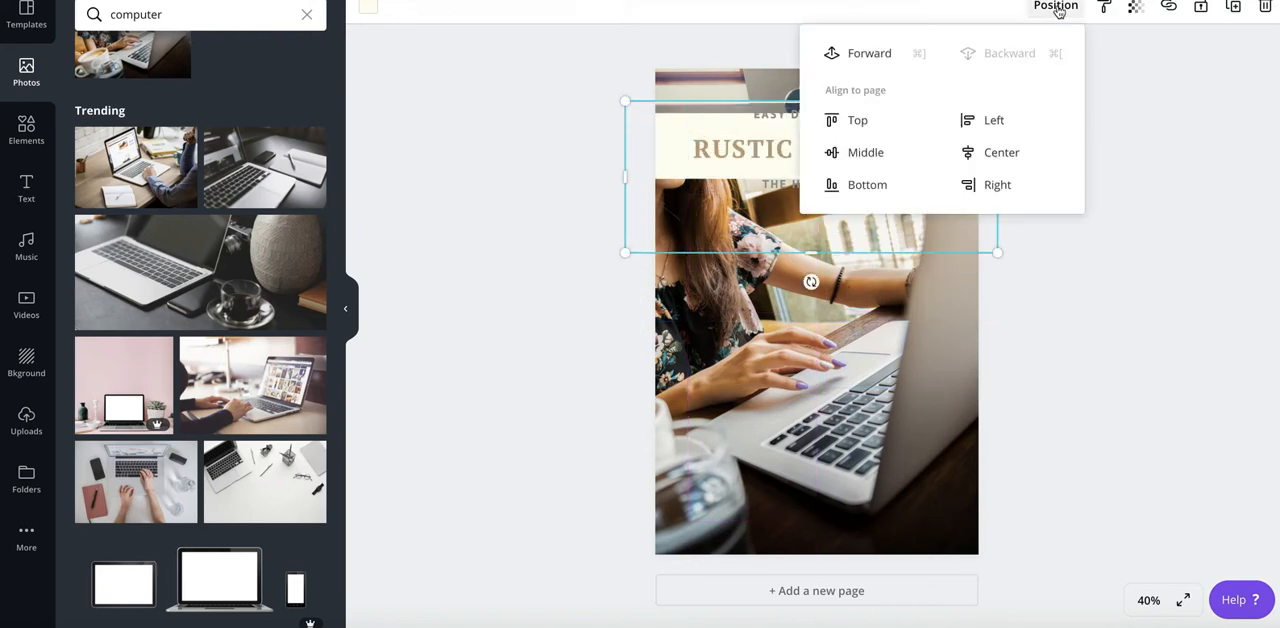
pyautogui.click(867, 62)
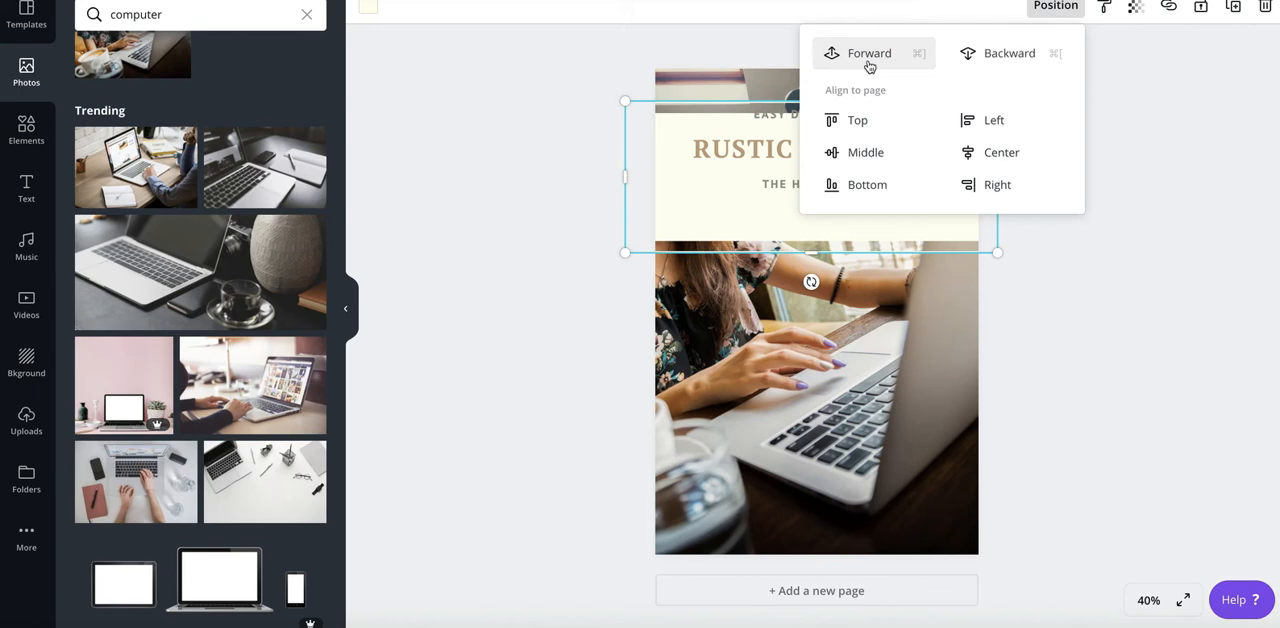
# - Move the cream band to the lower part of the pin and place the heading text group on it
pyautogui.moveTo(677, 206); pyautogui.dragTo(674, 485)
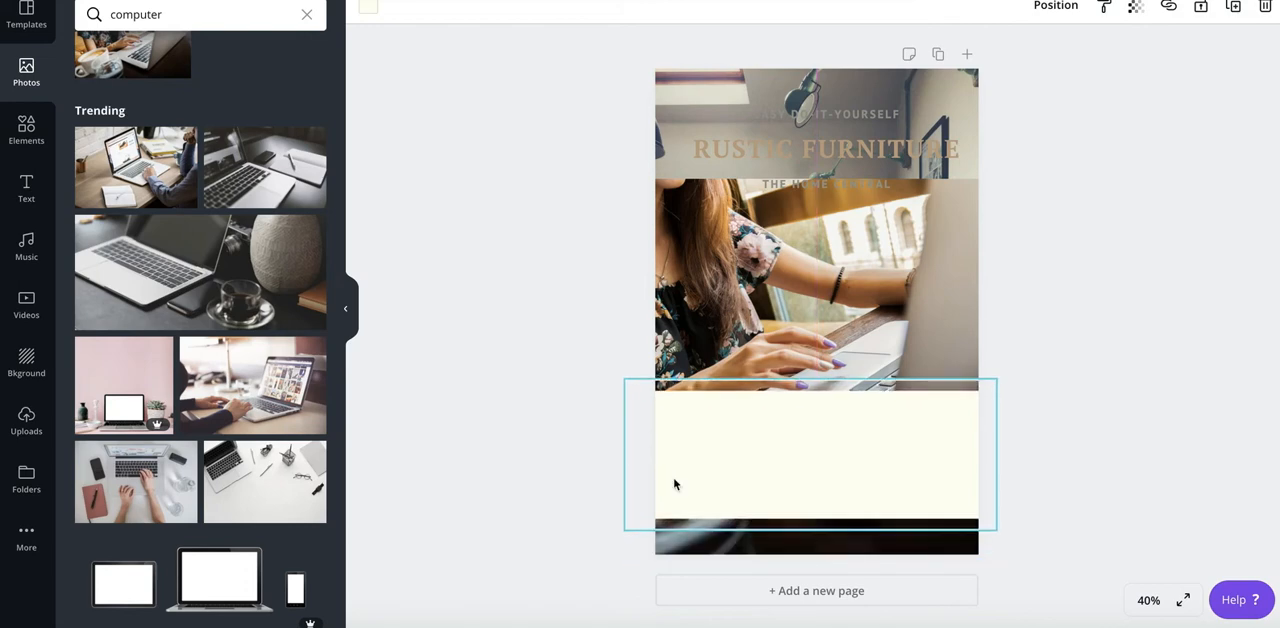
pyautogui.click(739, 157)
pyautogui.moveTo(728, 334); pyautogui.dragTo(737, 453)
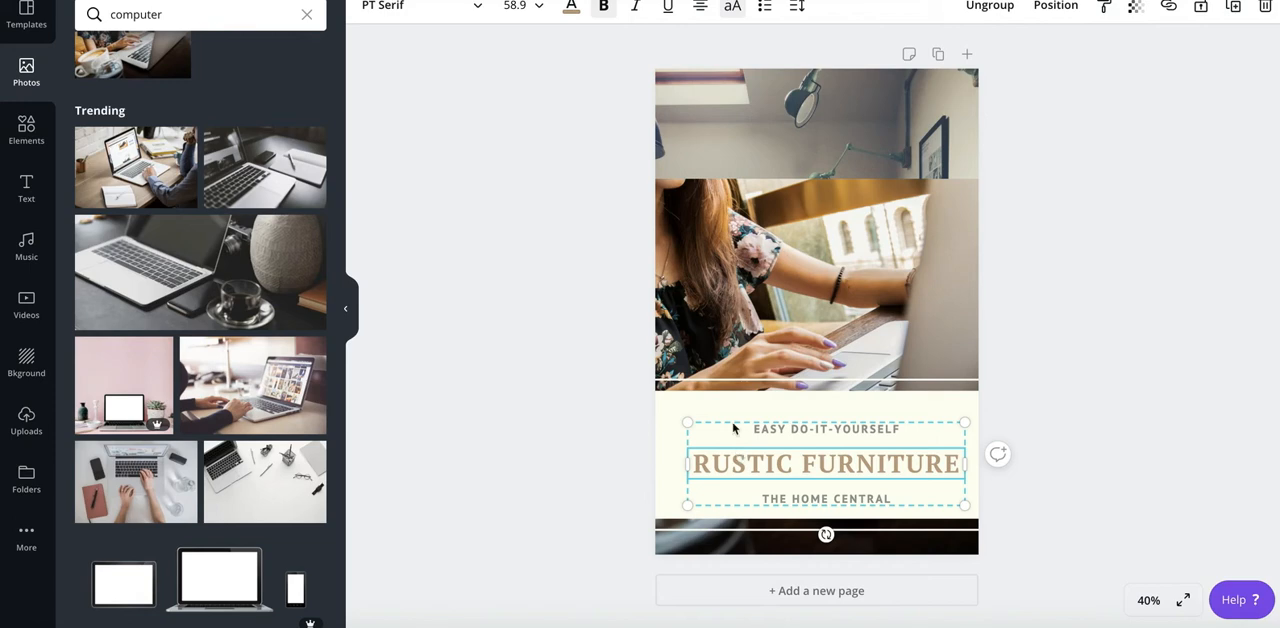
# - Stretch the laptop photo upward until it covers the pin's top edge
pyautogui.click(798, 228)
pyautogui.moveTo(797, 174); pyautogui.dragTo(803, 56)
pyautogui.moveTo(832, 261); pyautogui.dragTo(832, 264)
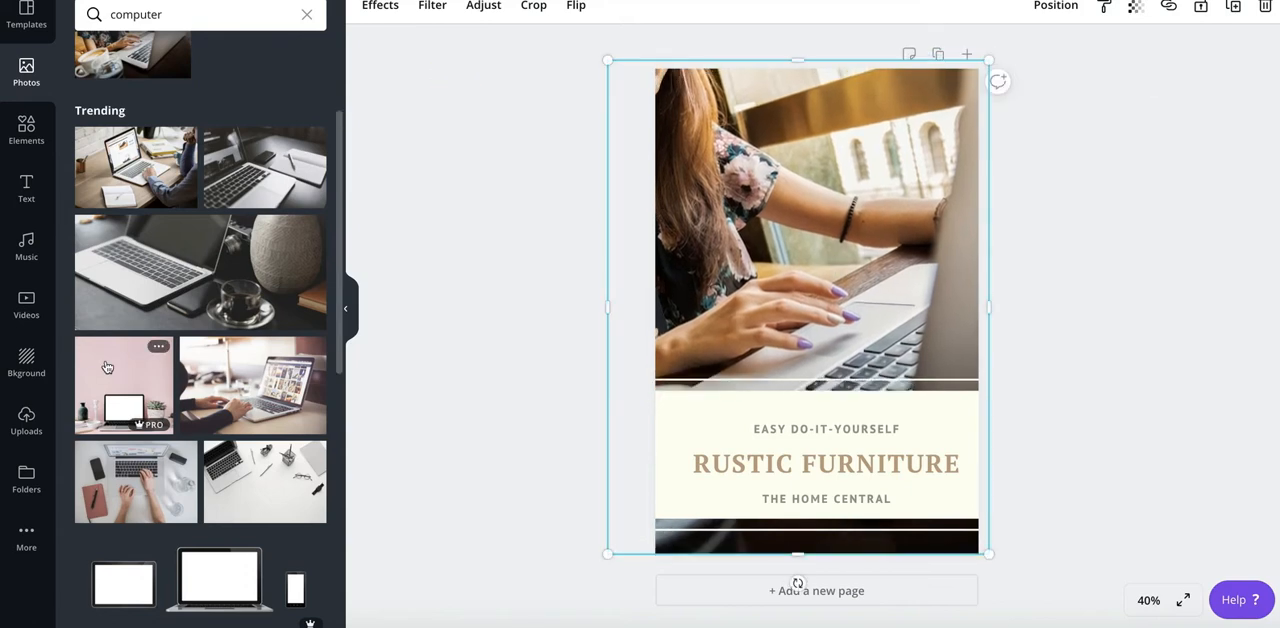
# - Add a circle shape over the middle of the pin and fill it with white
pyautogui.click(25, 130)
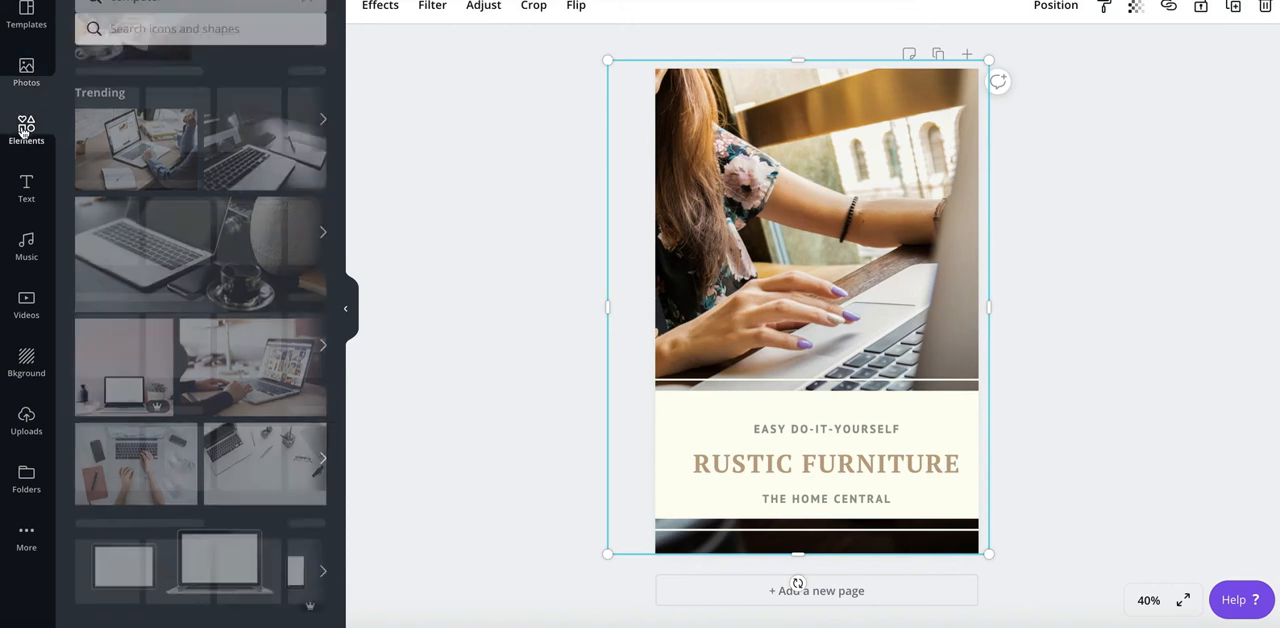
pyautogui.click(107, 108)
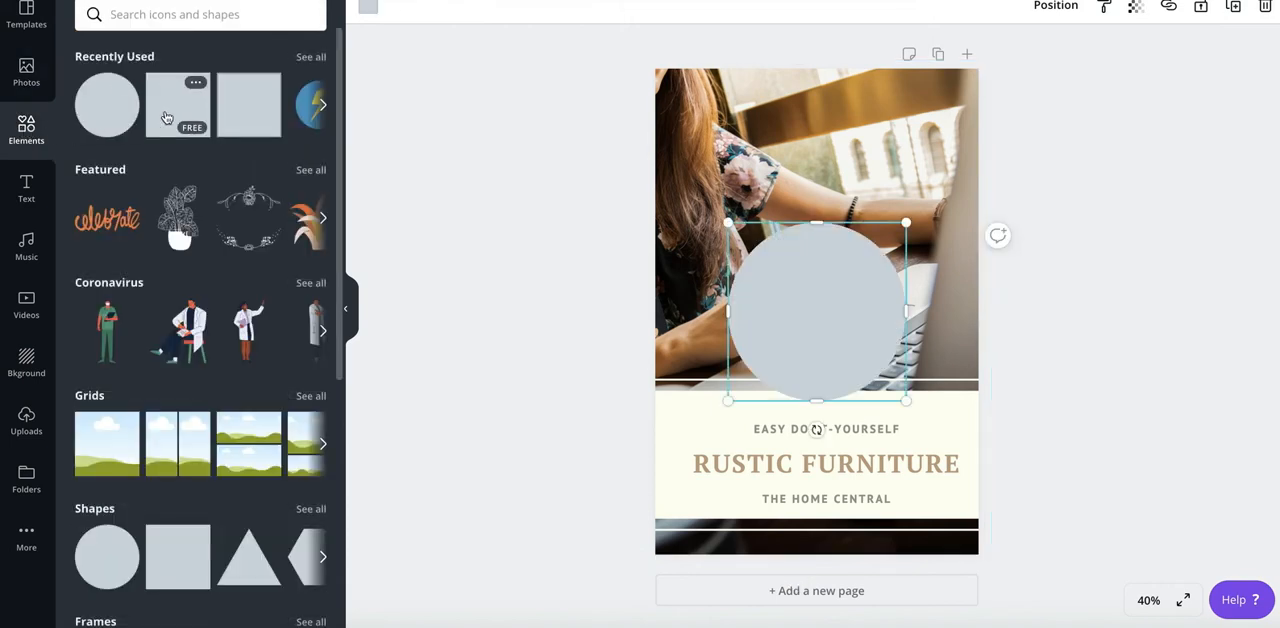
pyautogui.click(368, 10)
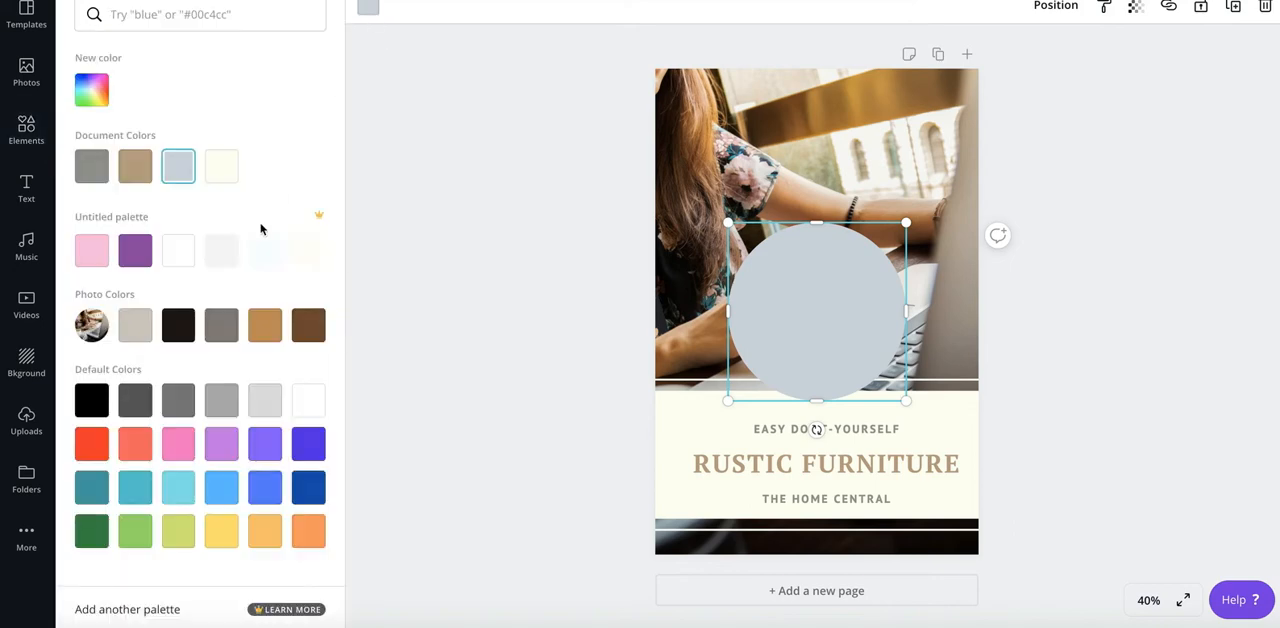
pyautogui.click(221, 166)
pyautogui.click(178, 250)
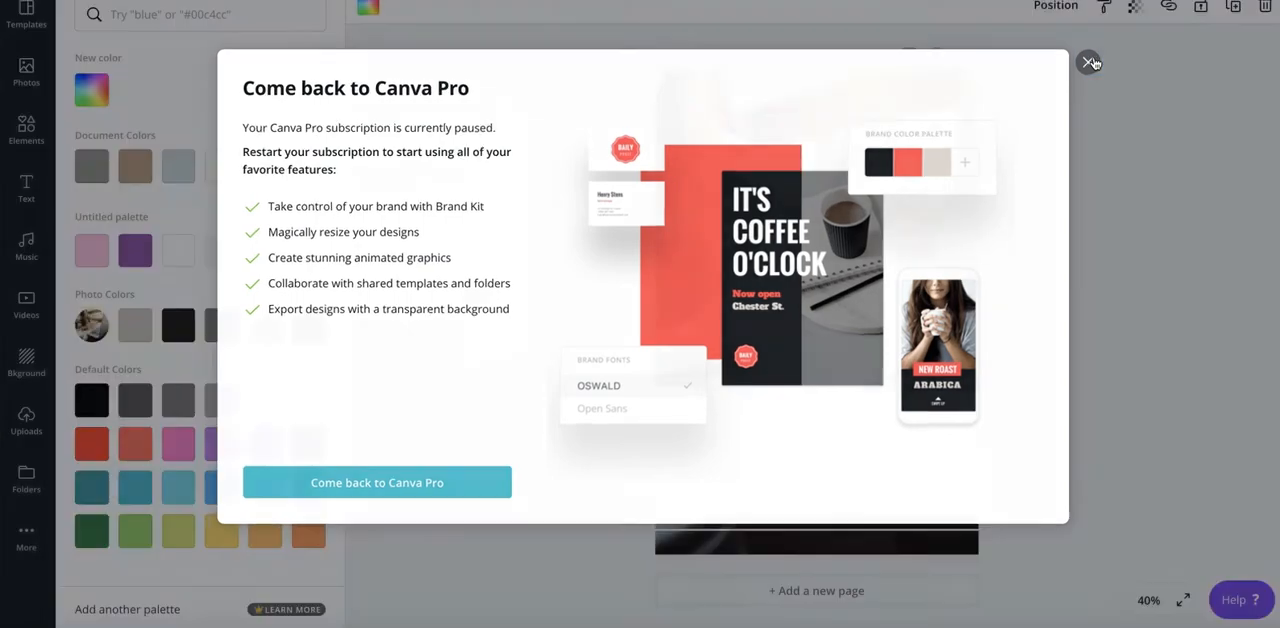
pyautogui.click(1089, 62)
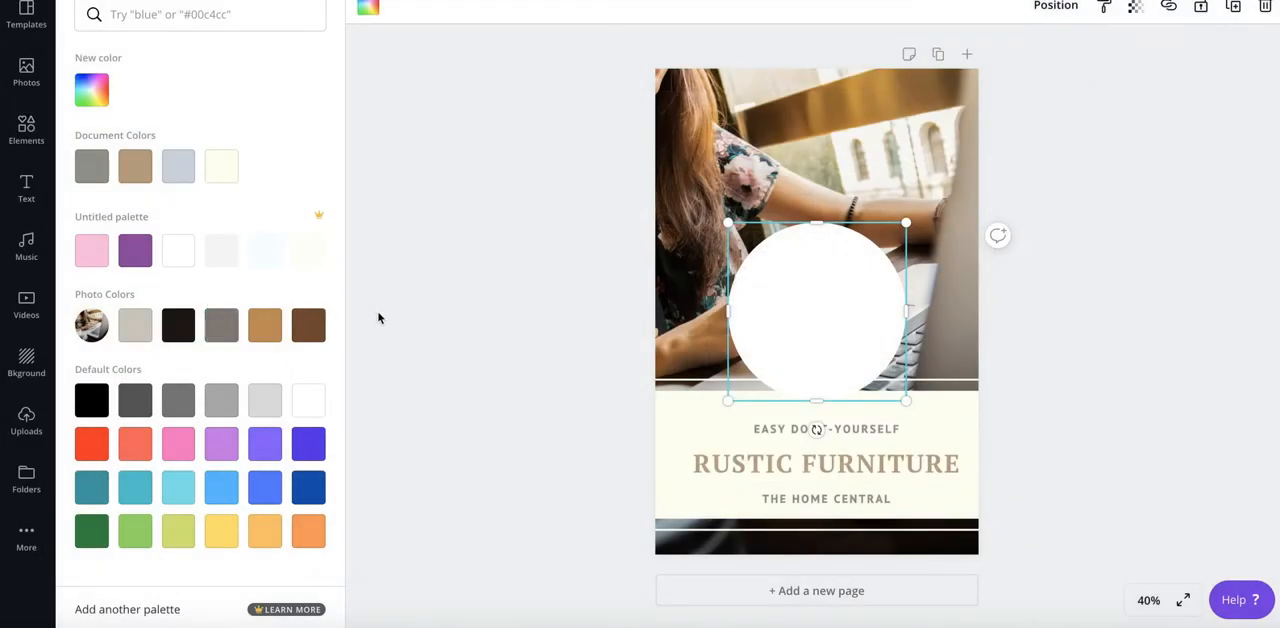
# - Shrink the white circle toward its lower-right corner and try adding a default heading text box to the pin
pyautogui.moveTo(727, 222); pyautogui.dragTo(778, 273)
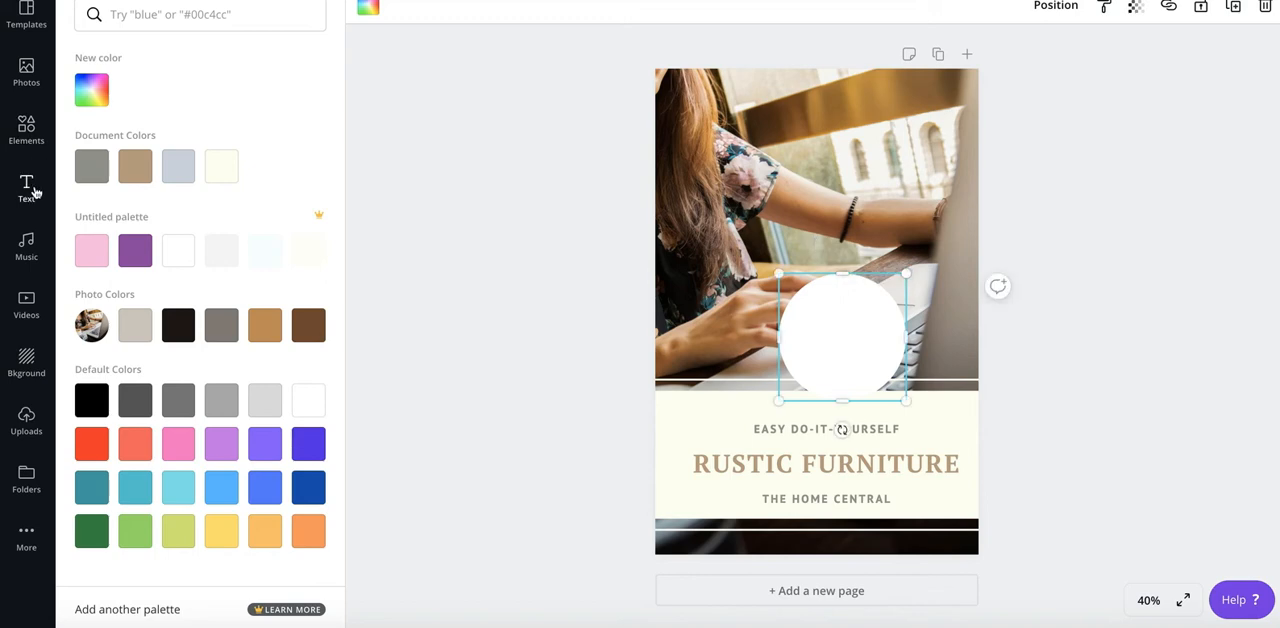
pyautogui.click(27, 188)
pyautogui.click(173, 90)
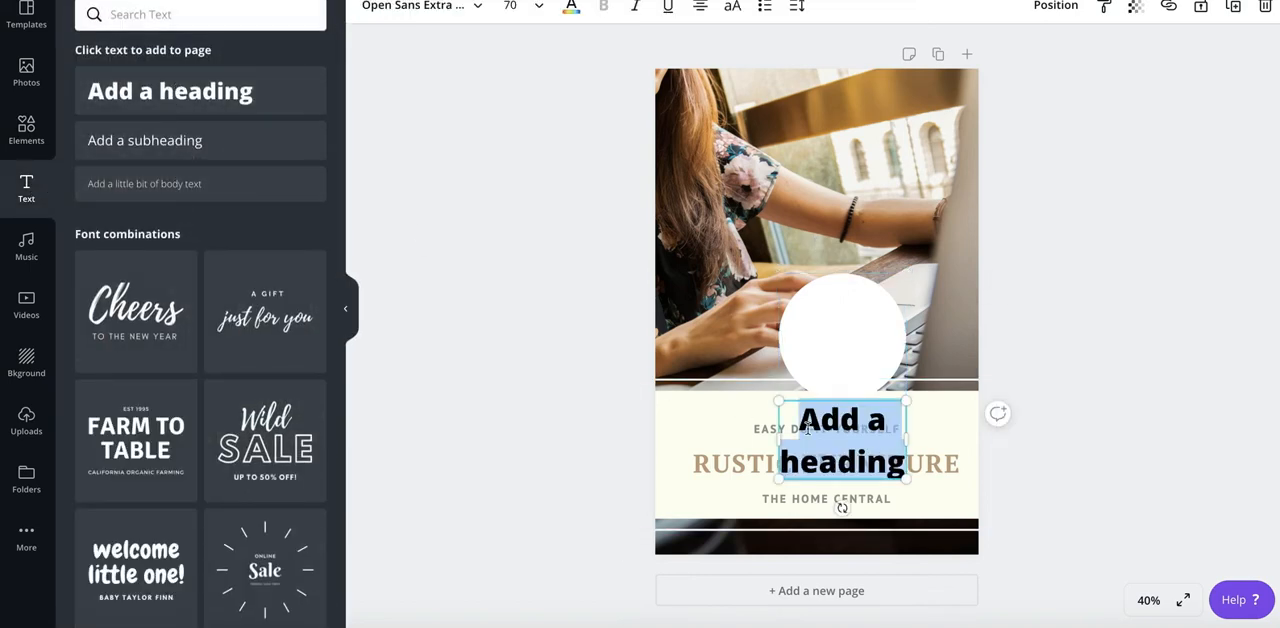
pyautogui.press('BackSpace')
# - Try placing the "FARM TO TABLE" font combination over the white circle
pyautogui.scroll(-3, 155, 270)
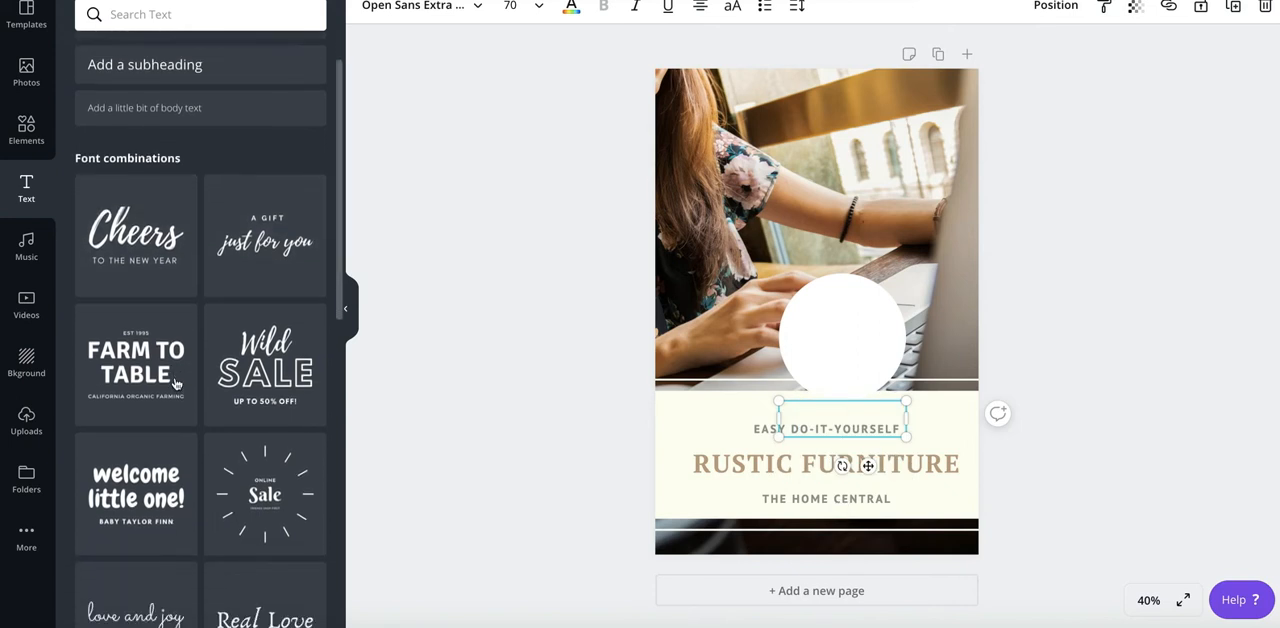
pyautogui.scroll(-2, 155, 258)
pyautogui.moveTo(150, 235); pyautogui.dragTo(800, 343)
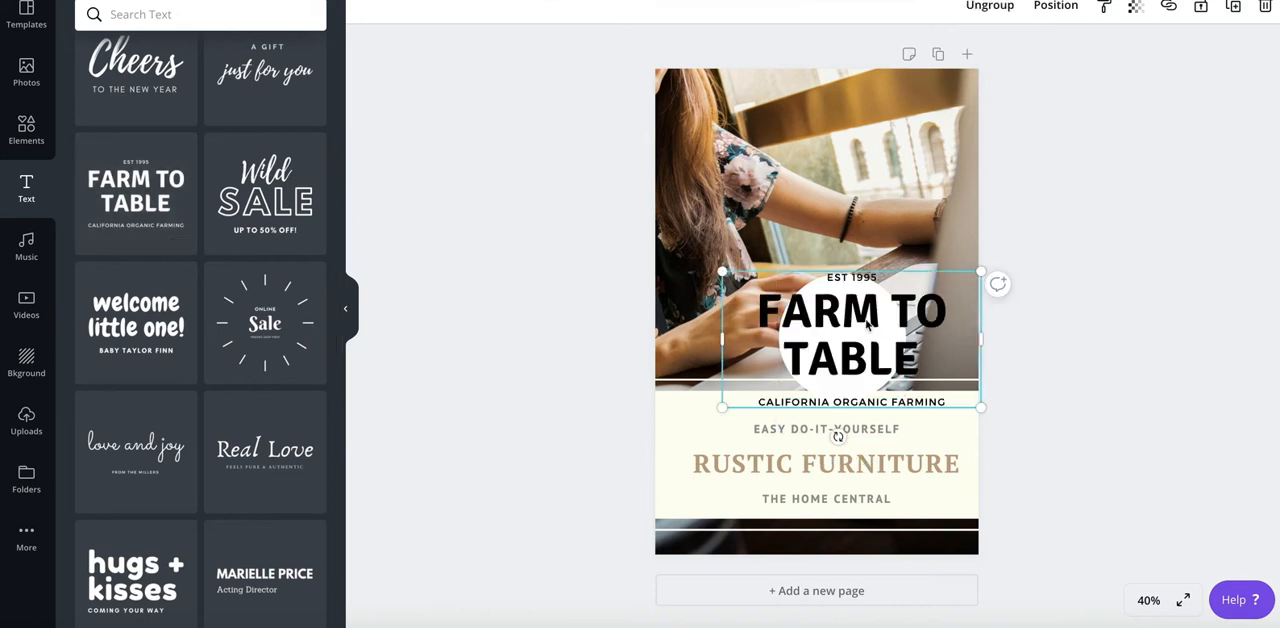
pyautogui.press('Delete')
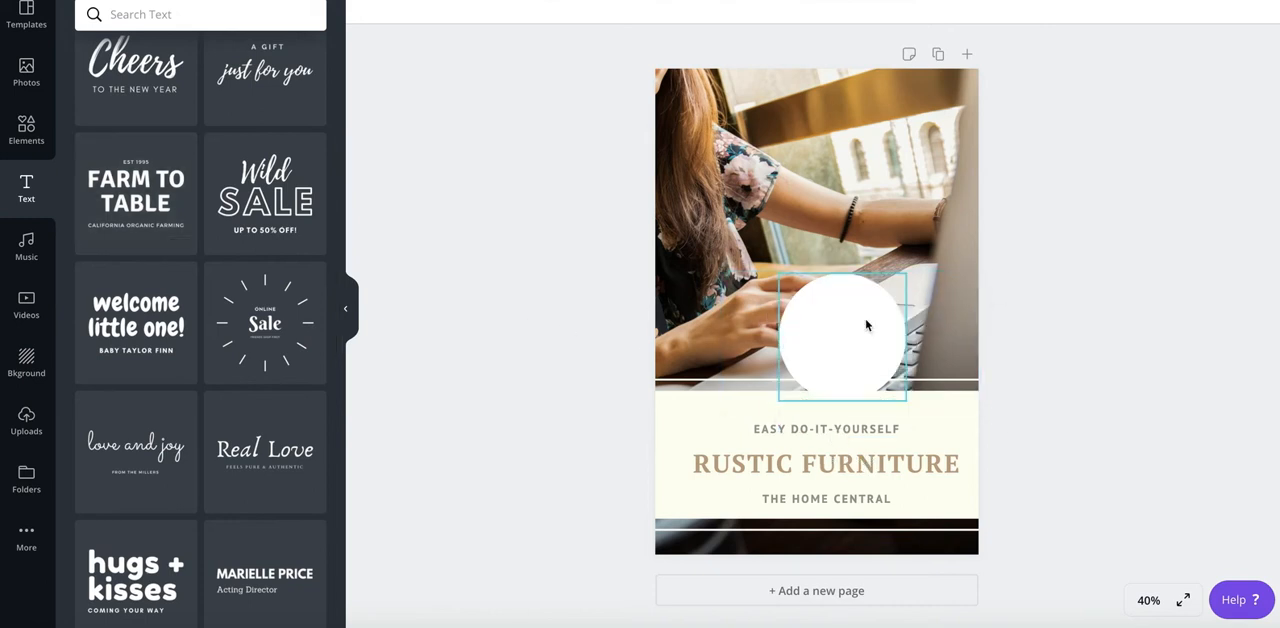
# - Delete the white circle from the pin
pyautogui.click(837, 345)
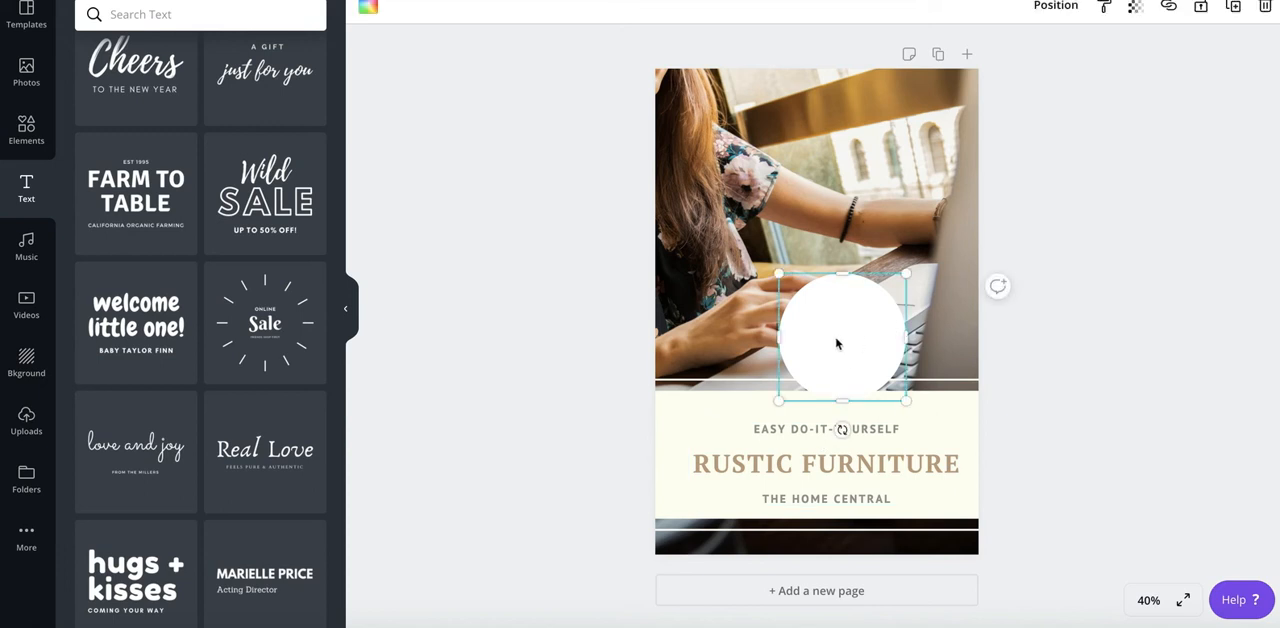
pyautogui.press('Delete')
# - Replace the small text line above the heading on the cream band with "GRAB THE REPORT"
pyautogui.click(797, 428)
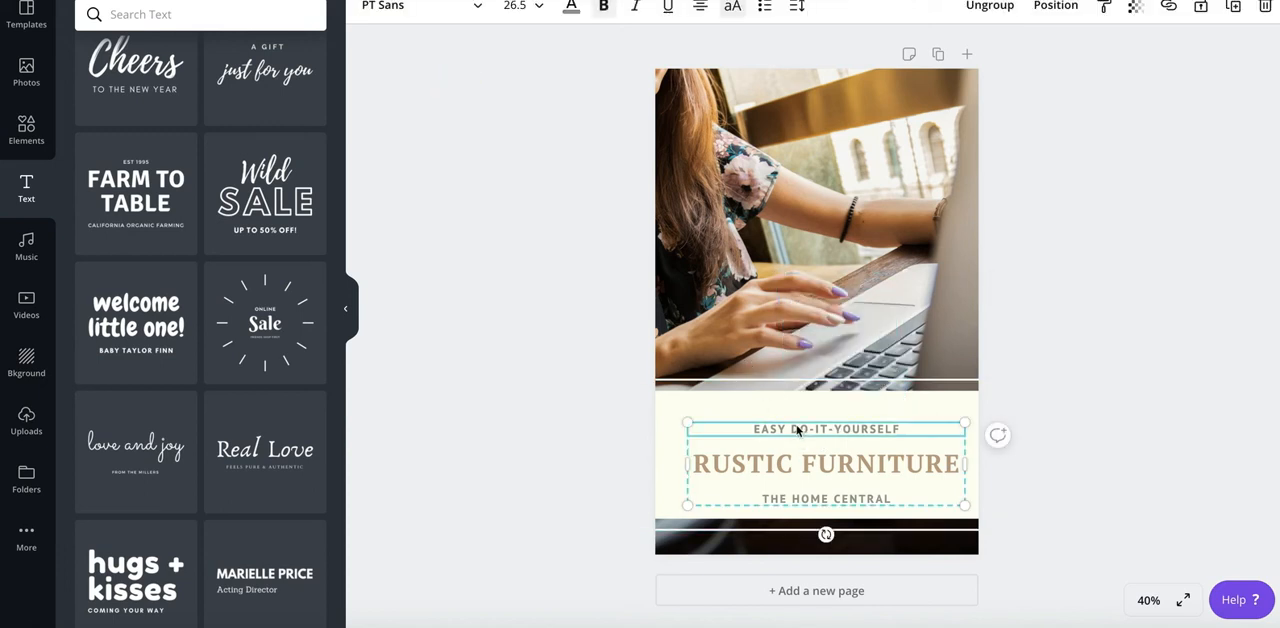
pyautogui.doubleClick(908, 432)
pyautogui.press('super+a')
pyautogui.write('GRAB THE')
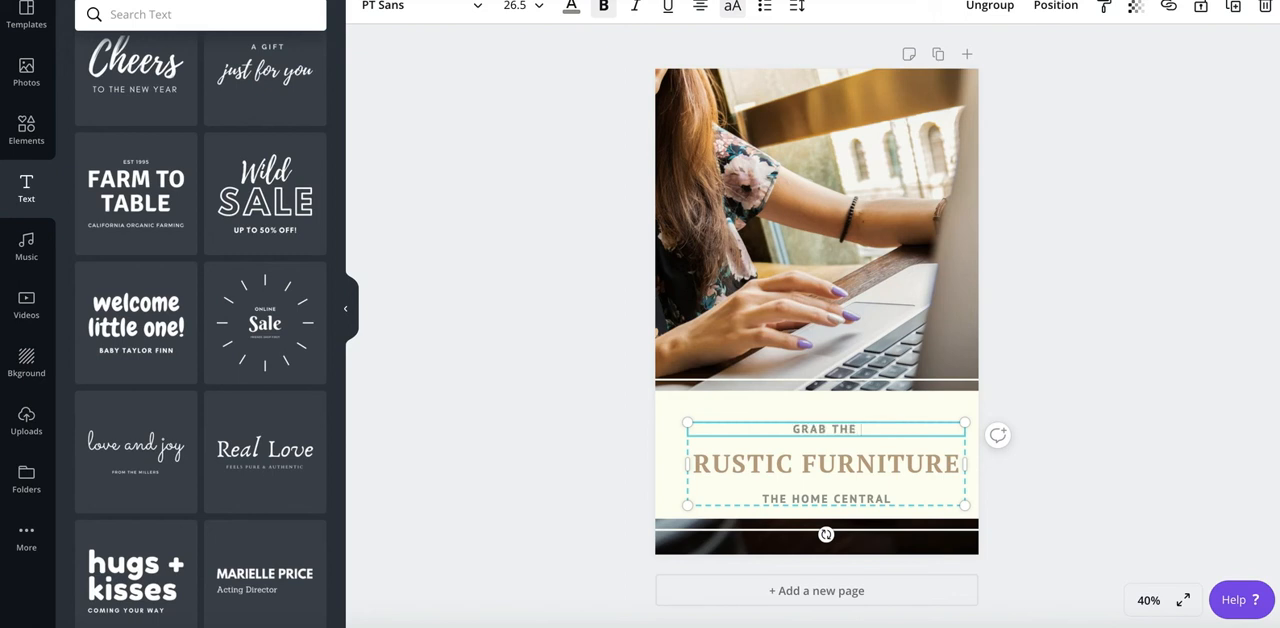
pyautogui.write(' REPORT')
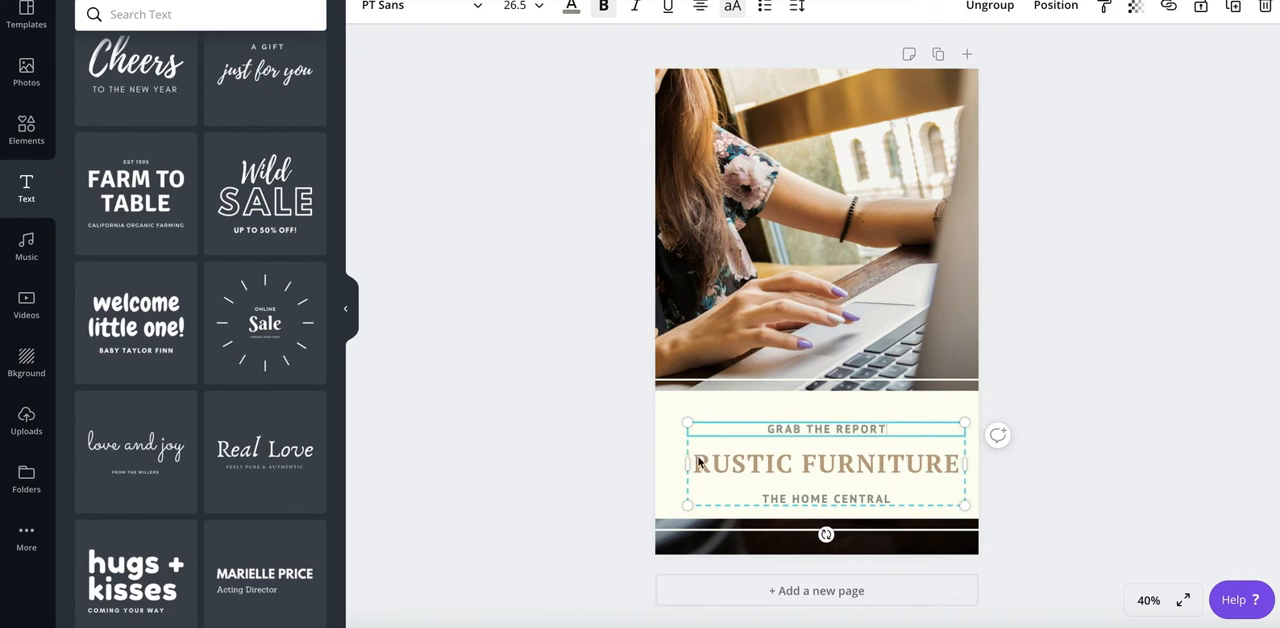
# - Replace the "RUSTIC FURNITURE" heading with "TOP 5 BLOGS TO BUILD THIS YEAR"
pyautogui.click(699, 463)
pyautogui.moveTo(699, 463); pyautogui.dragTo(984, 484)
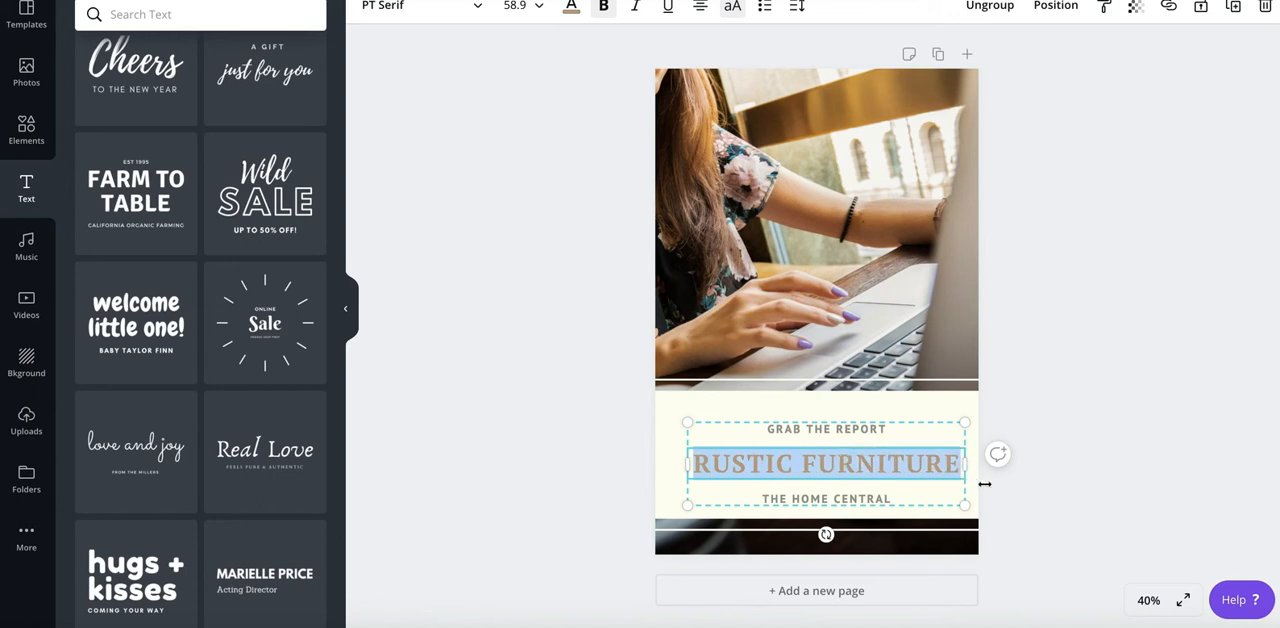
pyautogui.write('TOPE')
pyautogui.press('BackSpace')
pyautogui.write('5 BLOGS')
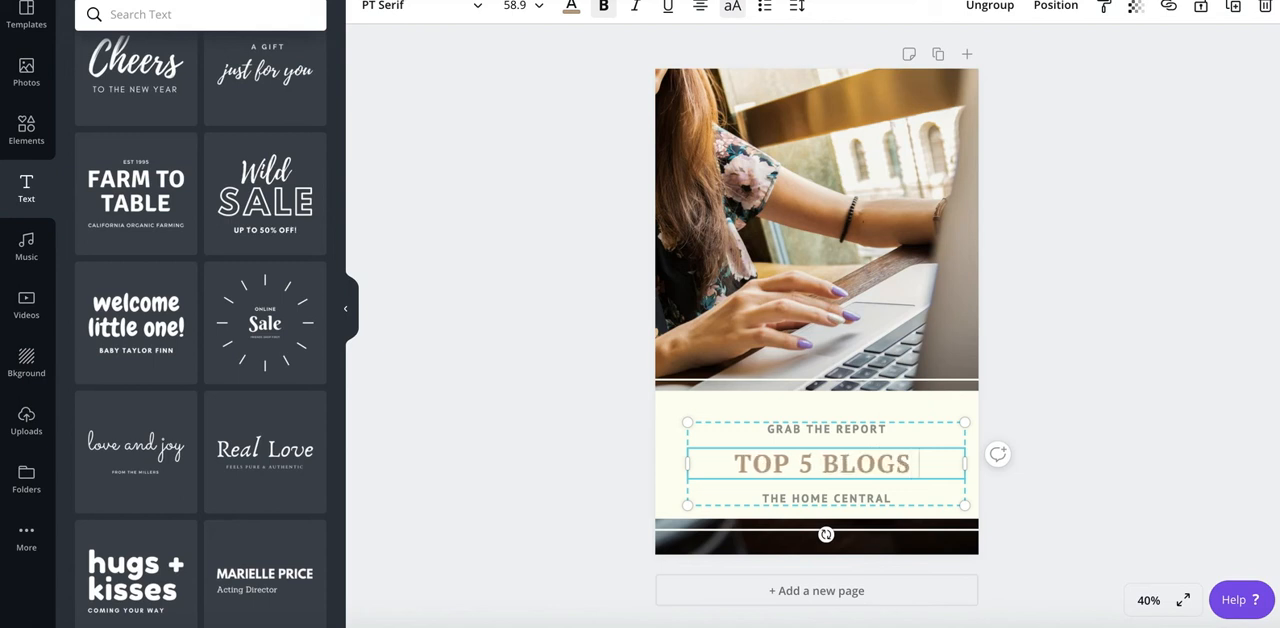
pyautogui.write(' TO BUILD THIS YEAR')
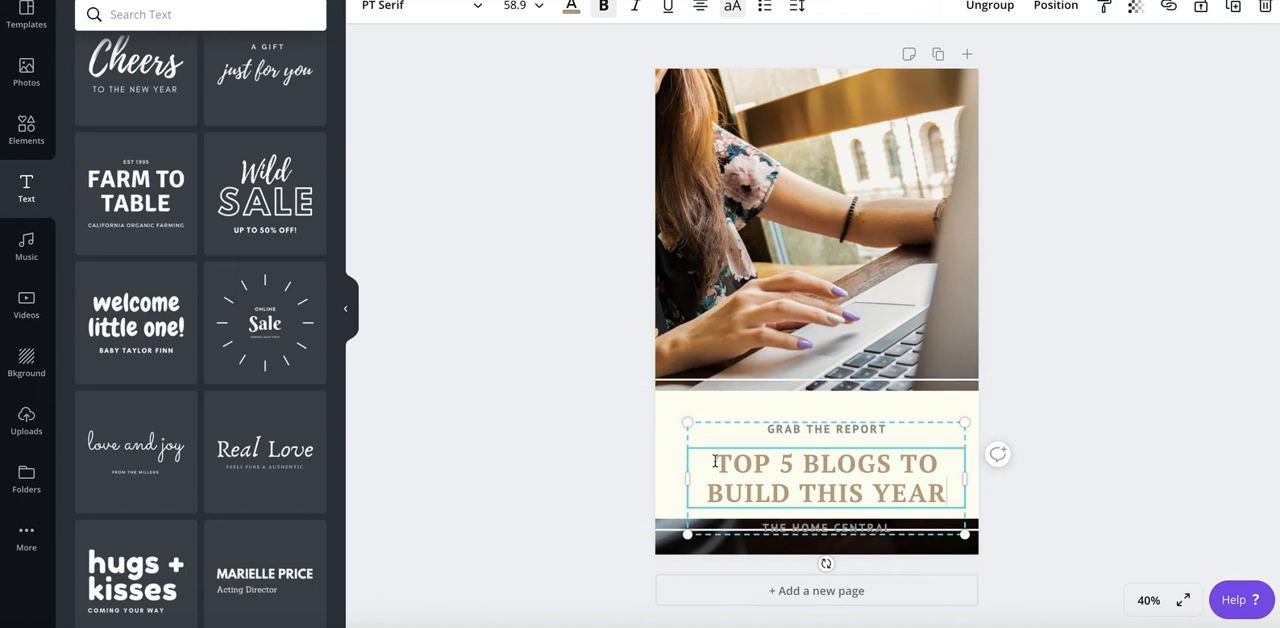
# - Change the font of the "TOP 5 BLOGS TO BUILD THIS YEAR" heading to Montserrat Extra-Bold
pyautogui.moveTo(716, 464); pyautogui.dragTo(949, 499)
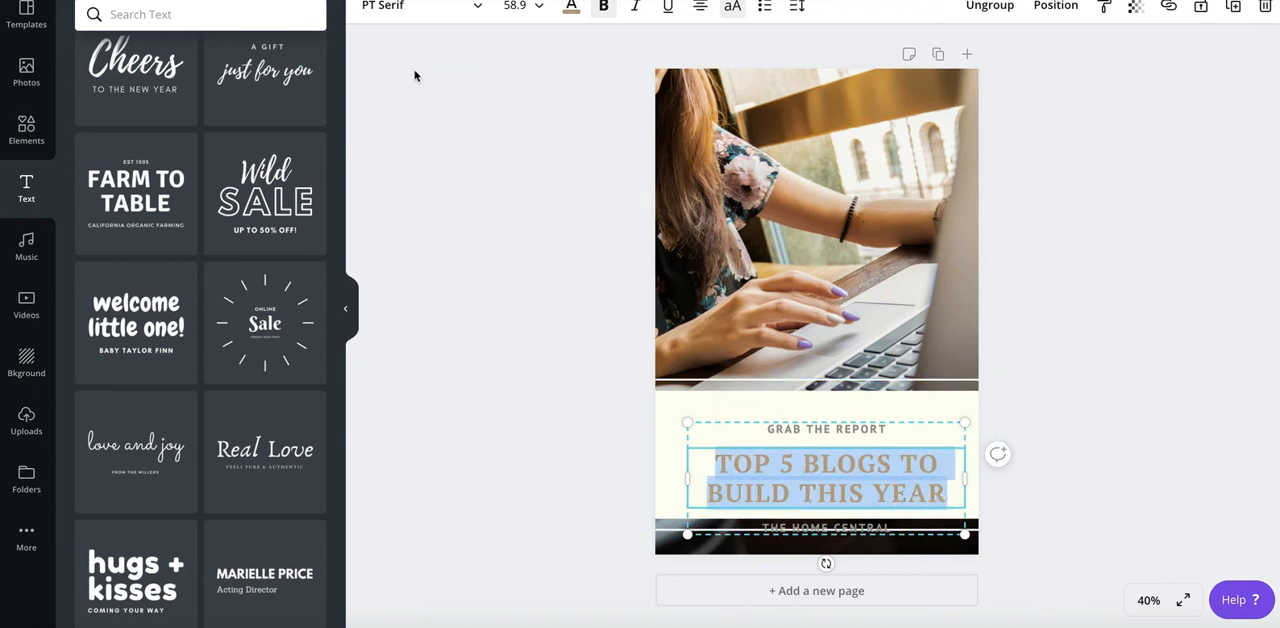
pyautogui.click(392, 8)
pyautogui.click(269, 13)
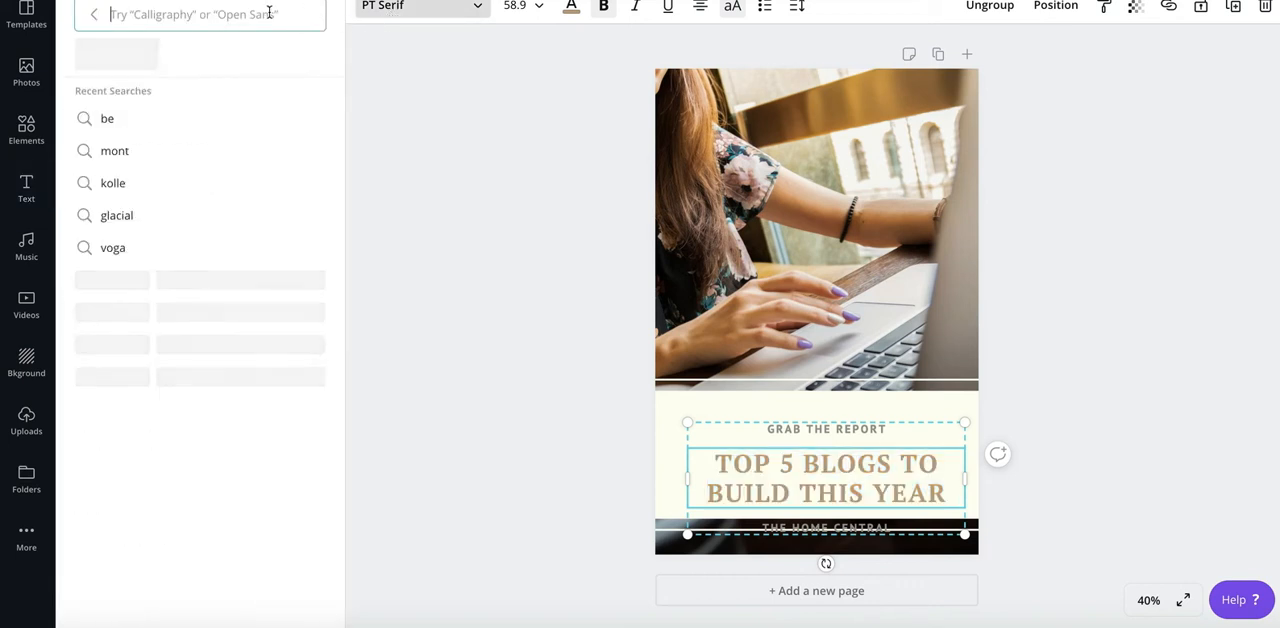
pyautogui.write('montserrat')
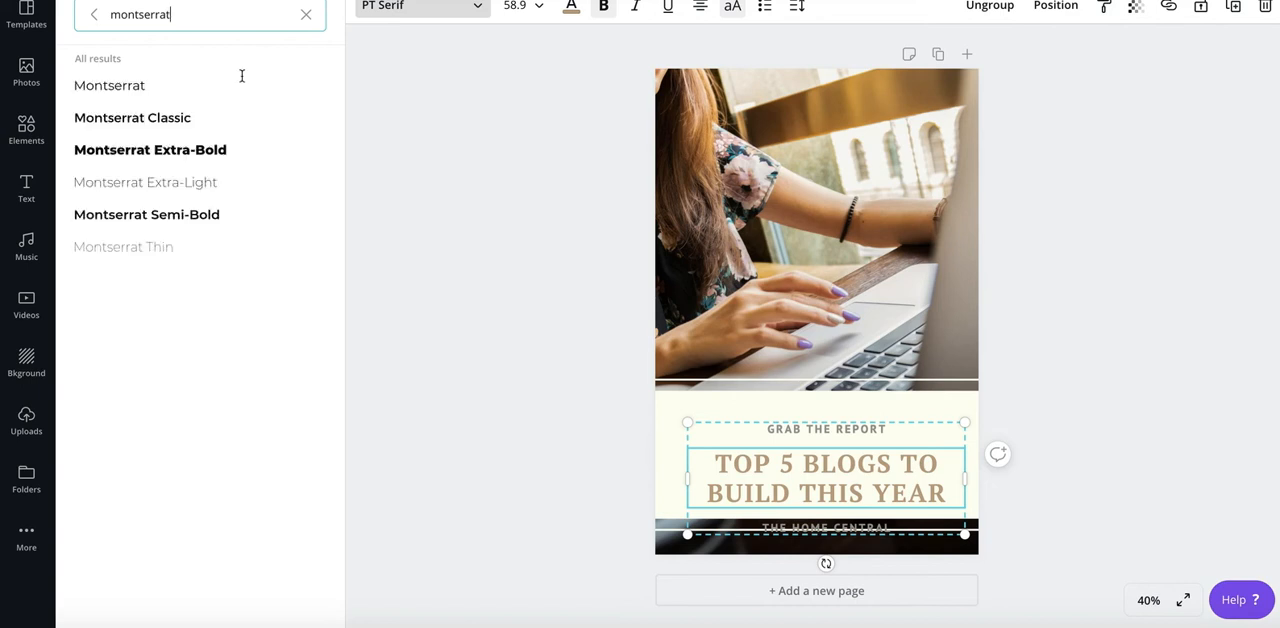
pyautogui.click(192, 150)
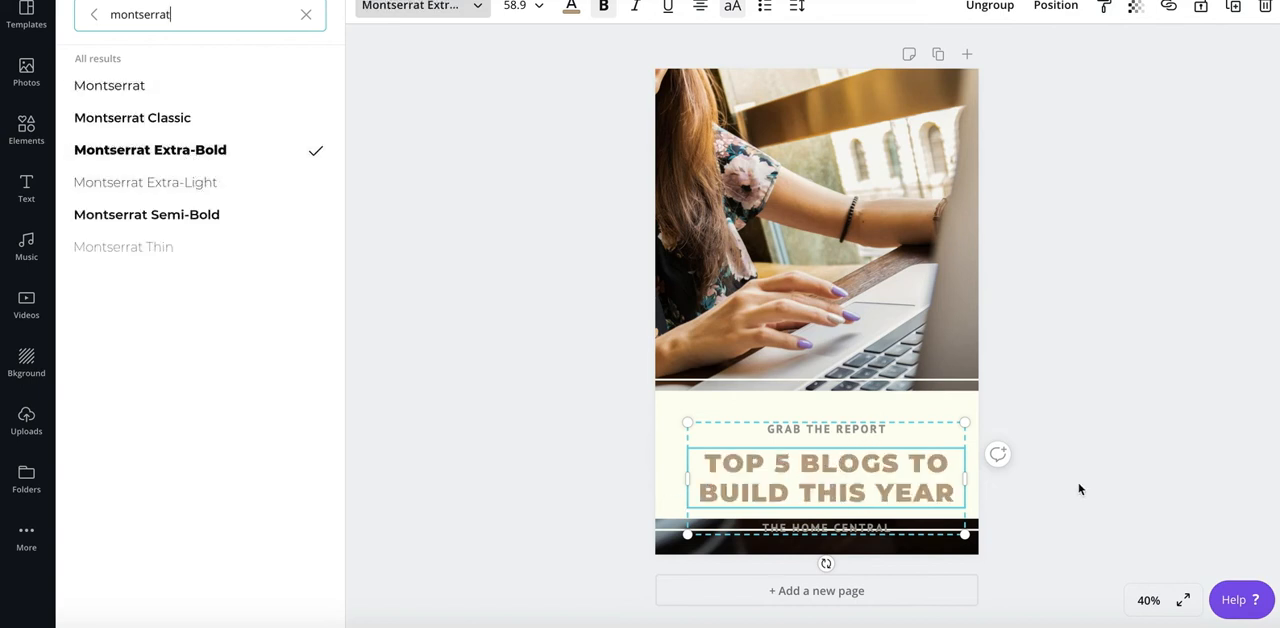
pyautogui.click(565, 388)
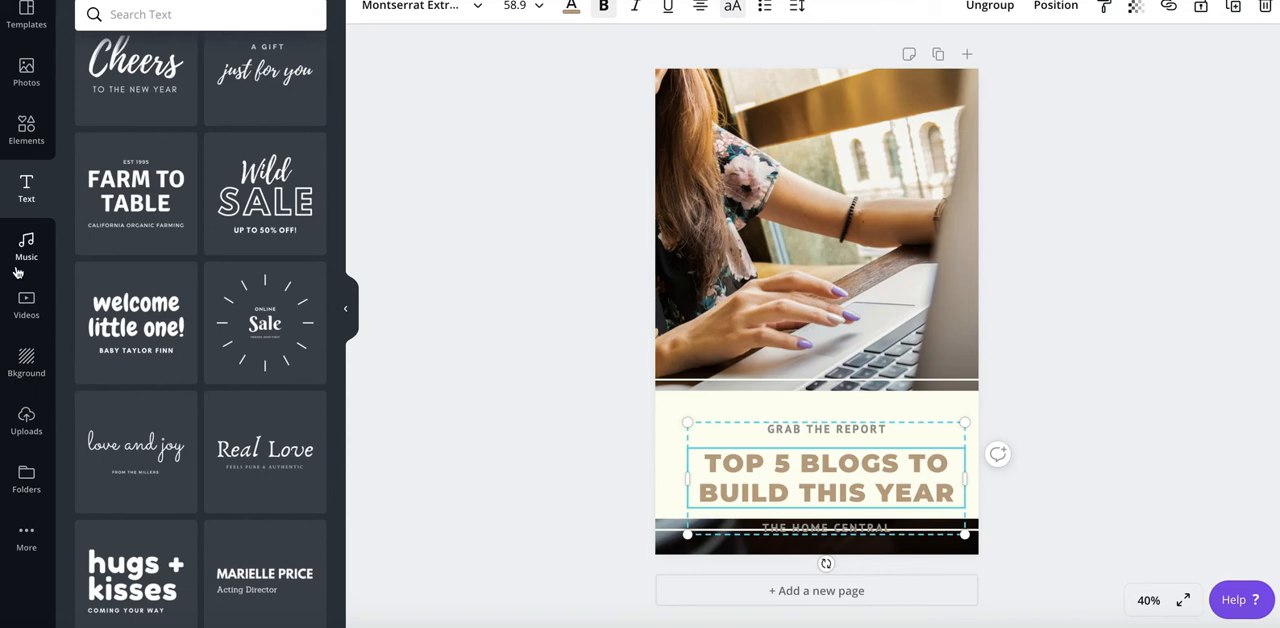
# - Try placing the pink ice cream cone sticker on the pin
pyautogui.click(26, 140)
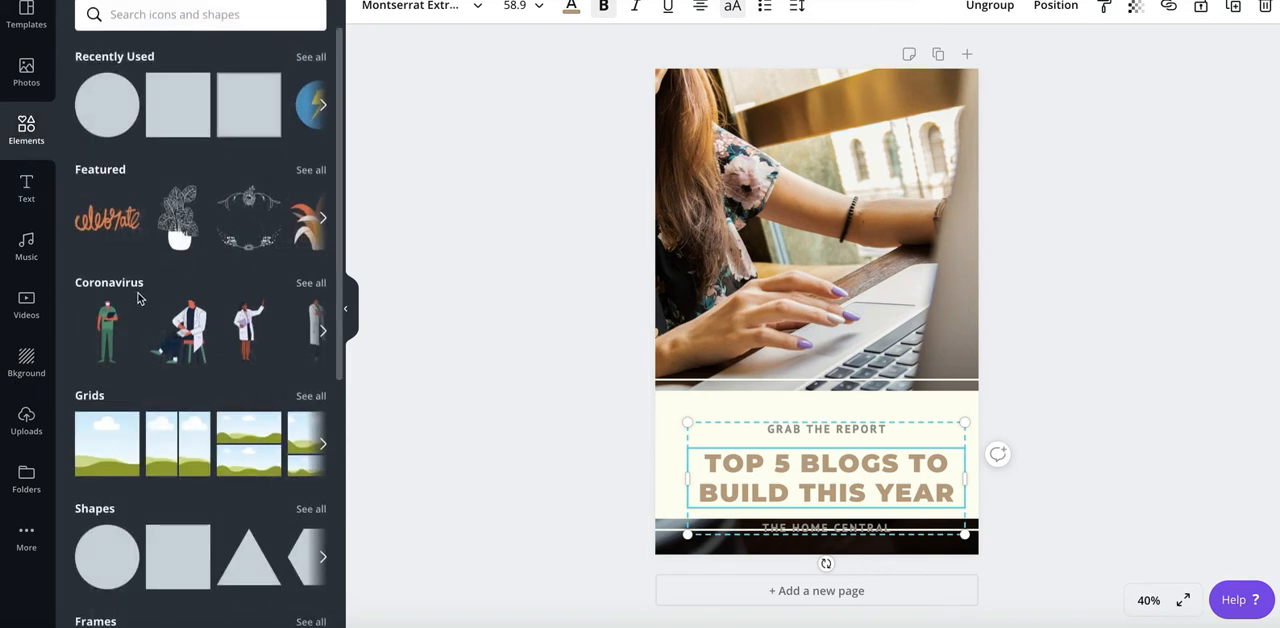
pyautogui.scroll(-3, 137, 290)
pyautogui.scroll(-3, 129, 281)
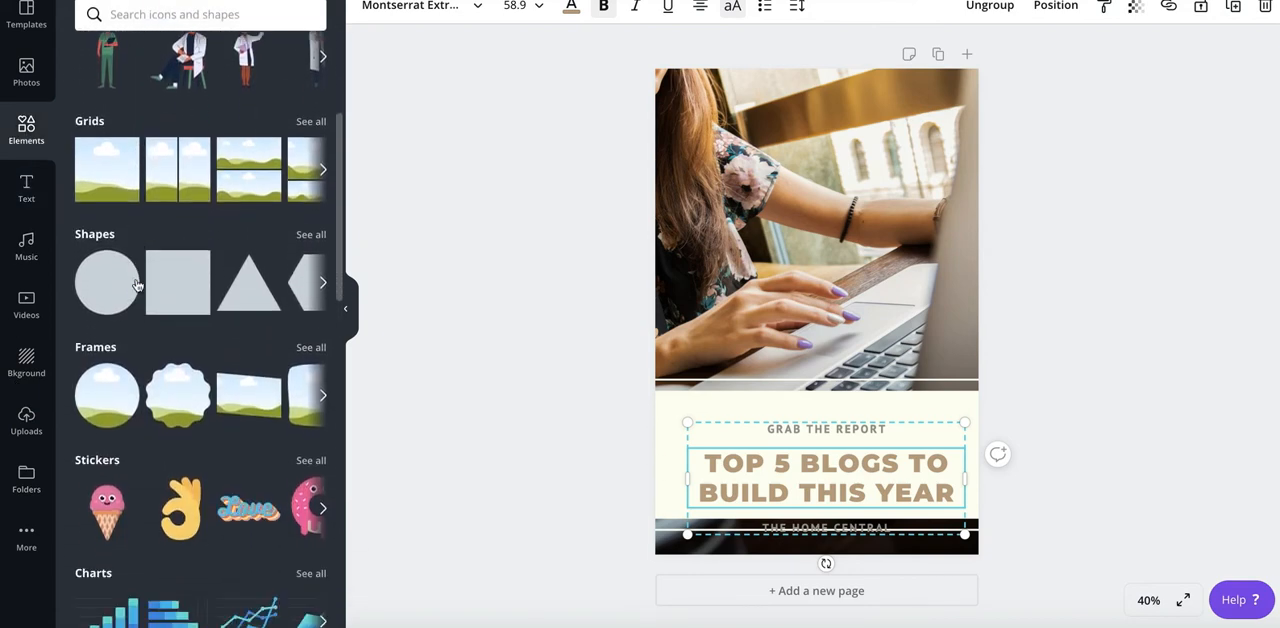
pyautogui.moveTo(110, 455); pyautogui.dragTo(712, 263)
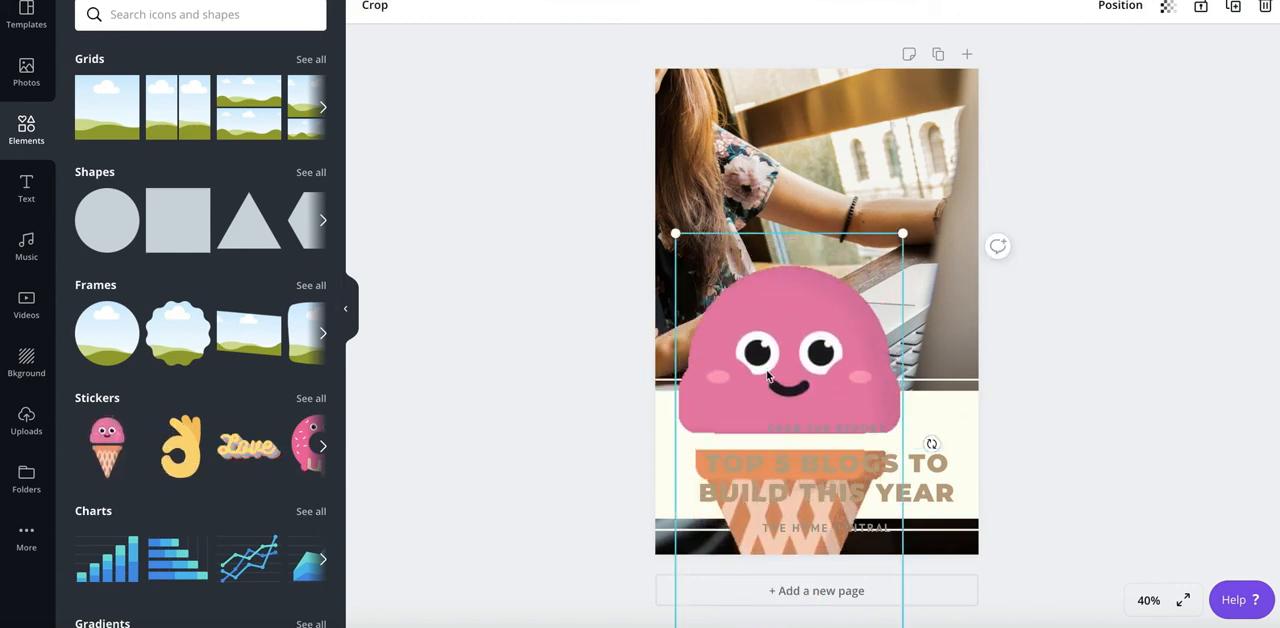
pyautogui.press('Delete')
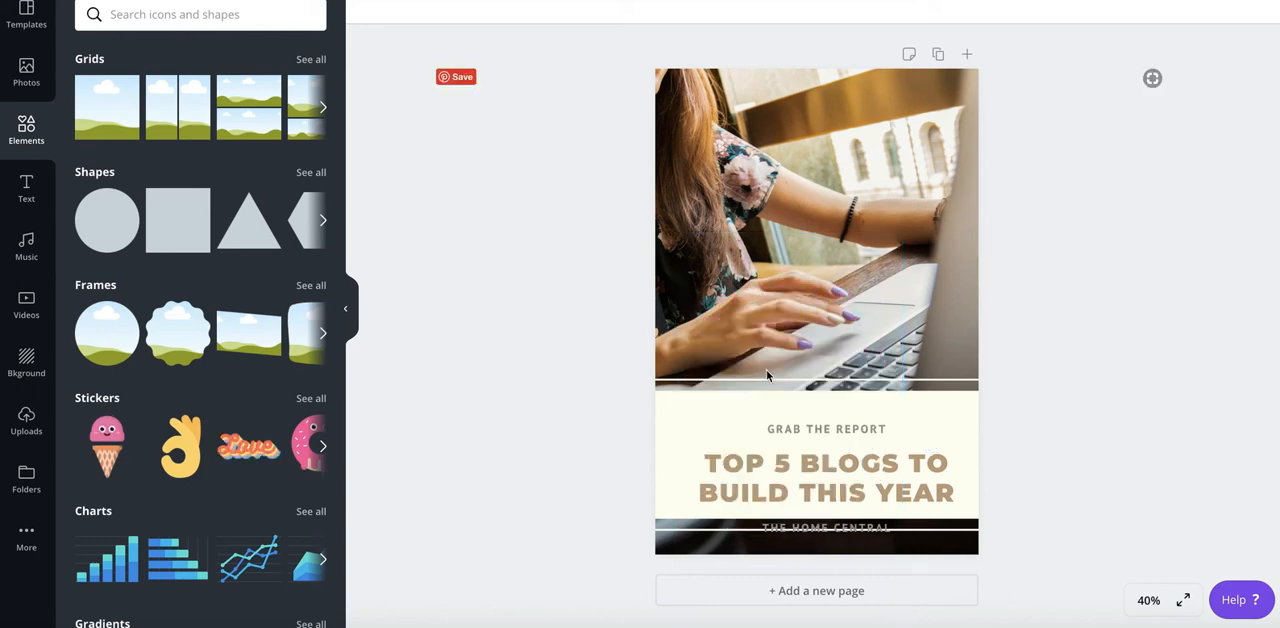
# - Move the text group up so it fits within the cream band and remove its "THE HOME CENTRAL" line
pyautogui.moveTo(818, 492); pyautogui.dragTo(820, 467)
pyautogui.click(812, 505)
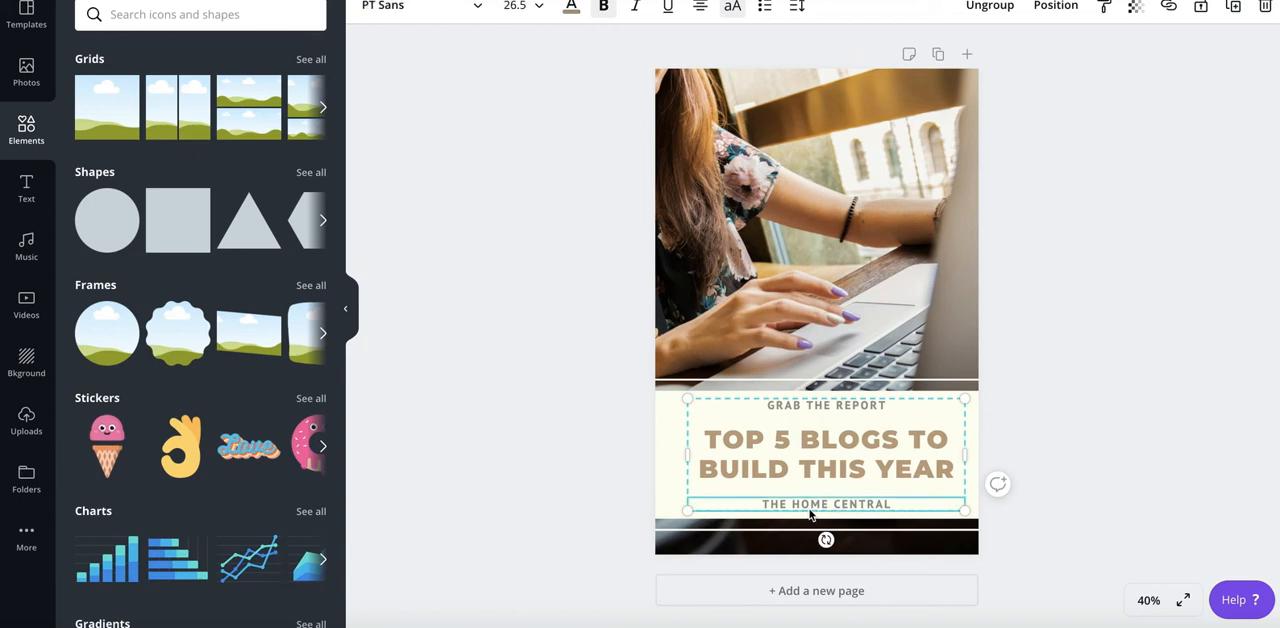
pyautogui.hotkey('ctrl', 'a')
pyautogui.press('BackSpace')
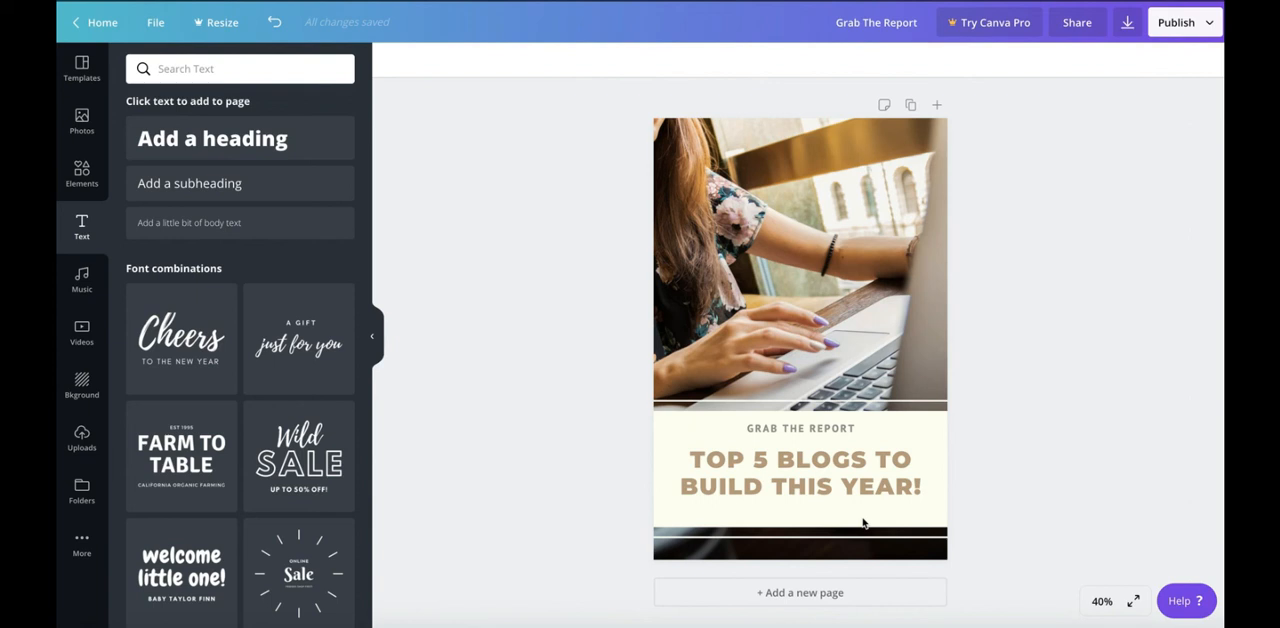
# - Download the finished pin as a PNG file
pyautogui.click(1127, 24)
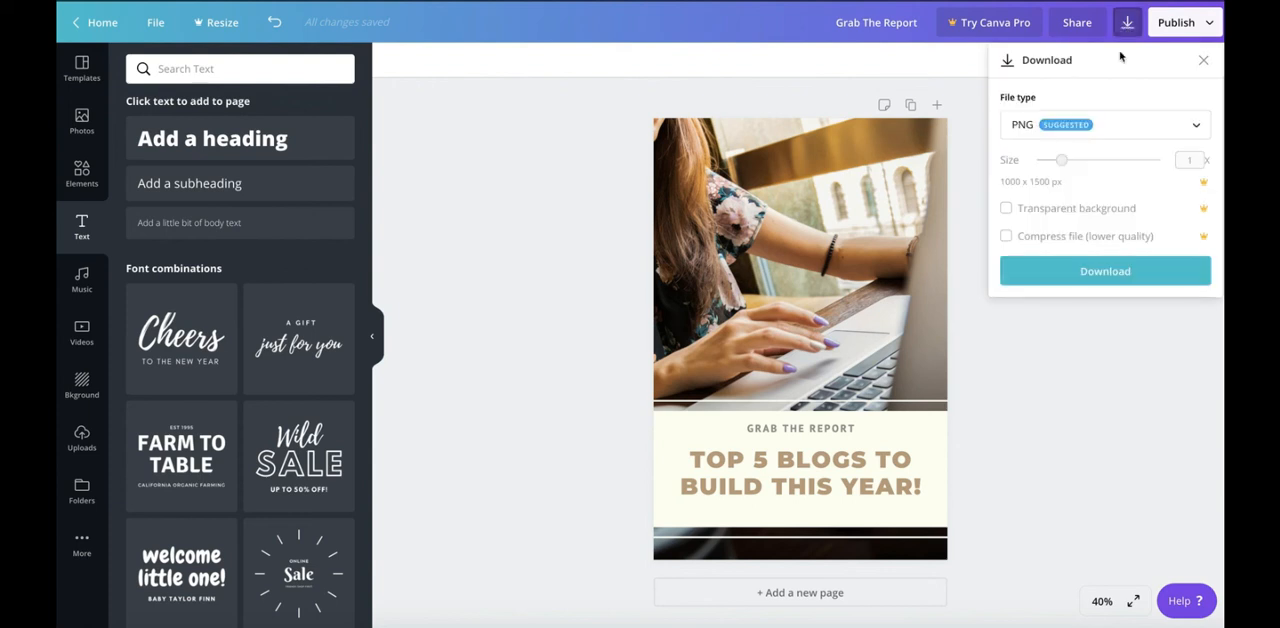
pyautogui.click(1143, 138)
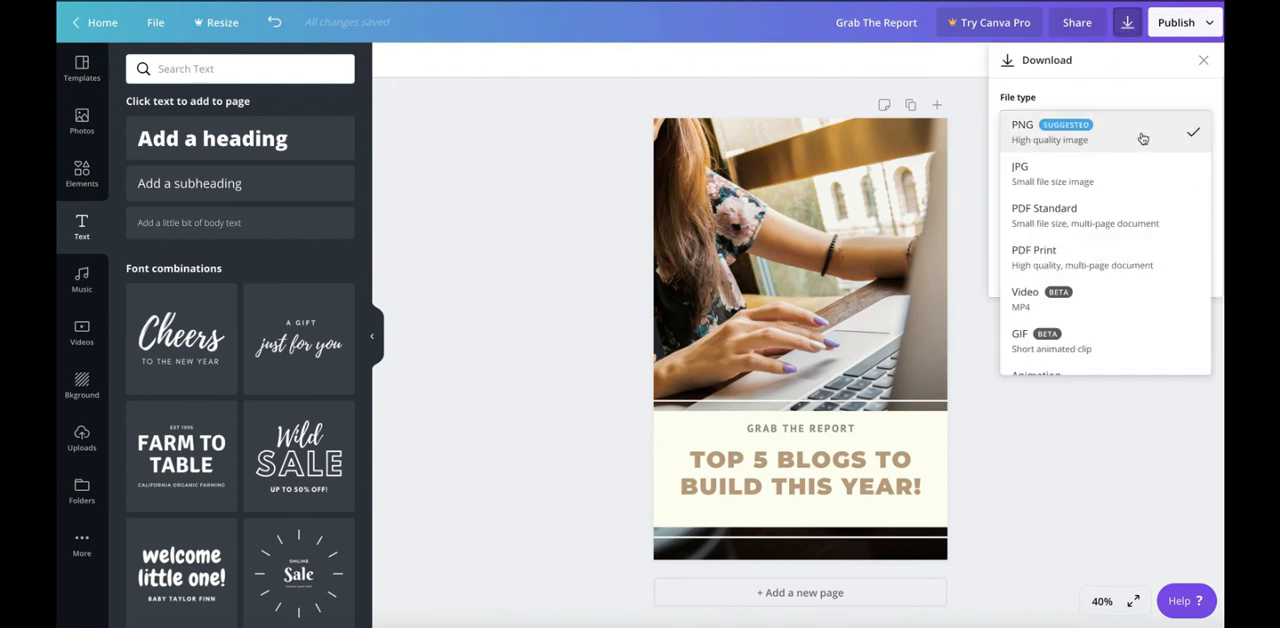
pyautogui.click(1143, 138)
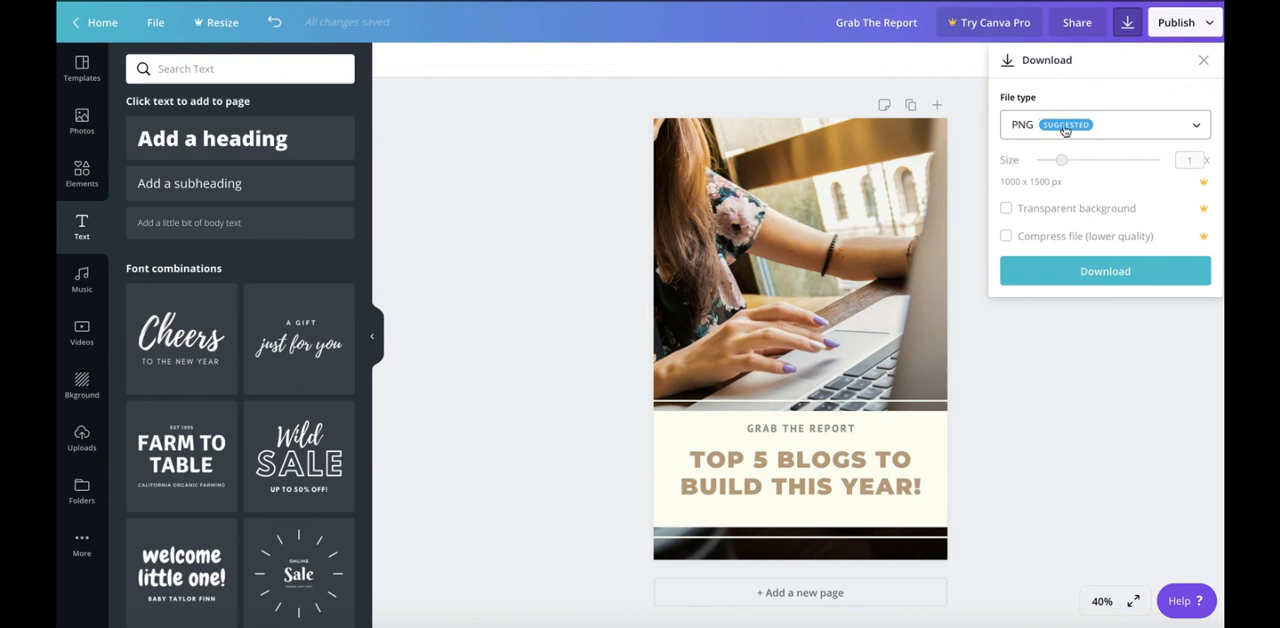
pyautogui.click(1079, 279)
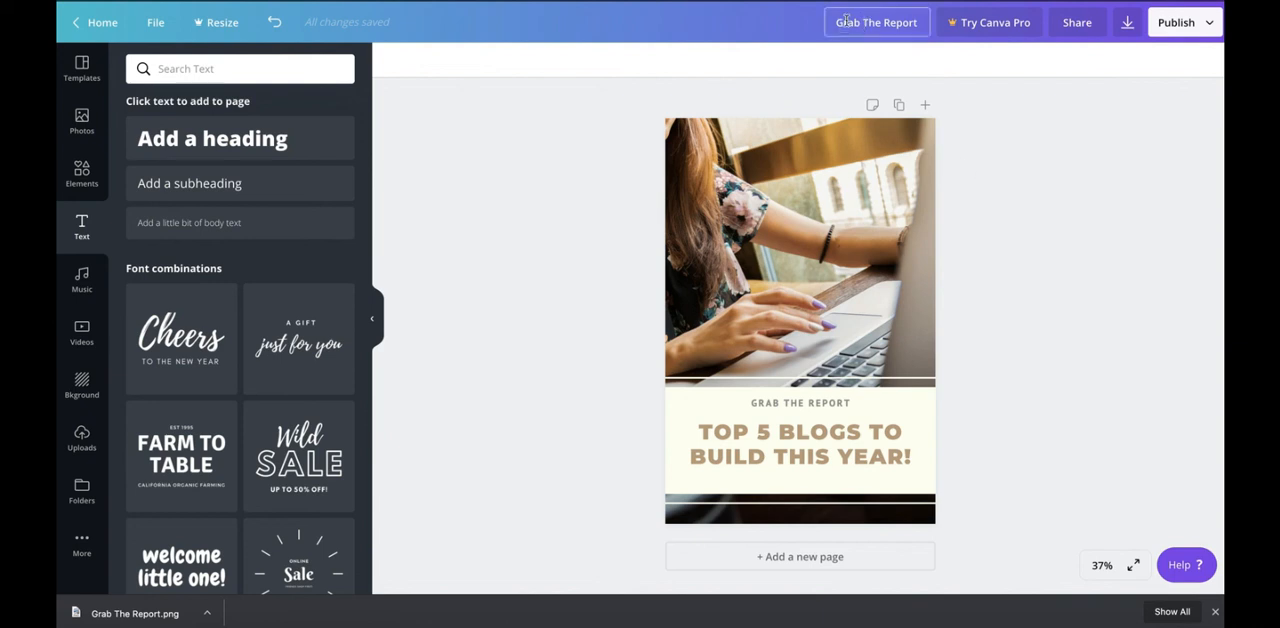
# - Show the file options of the pin design
pyautogui.click(155, 22)
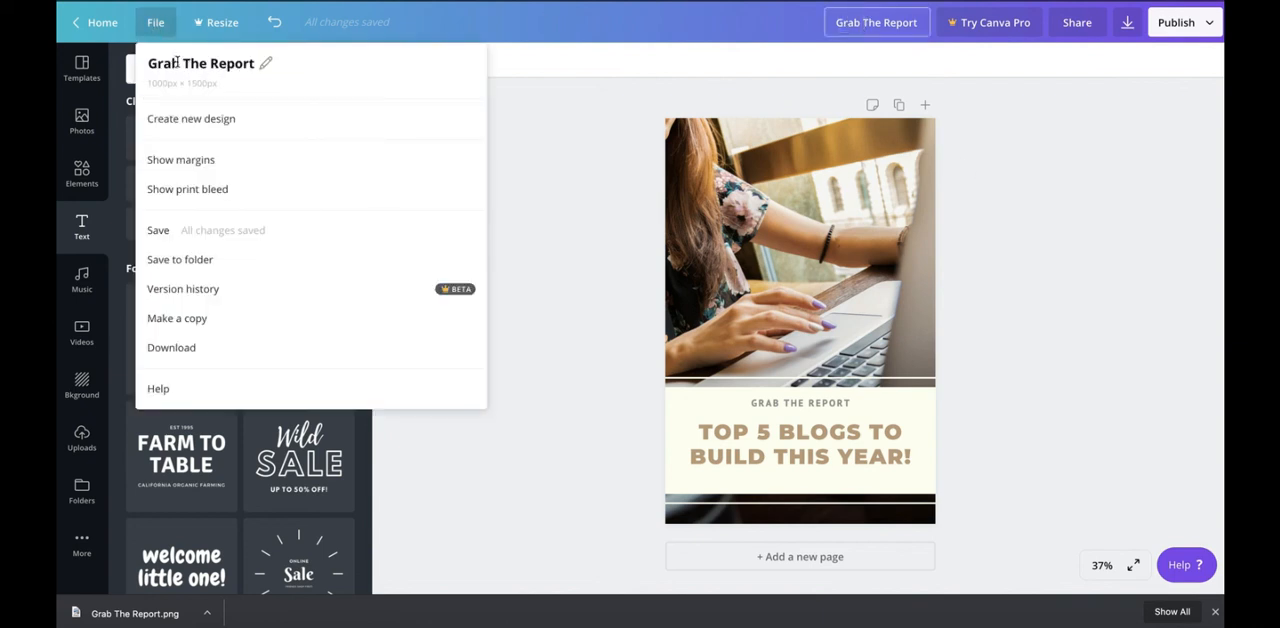